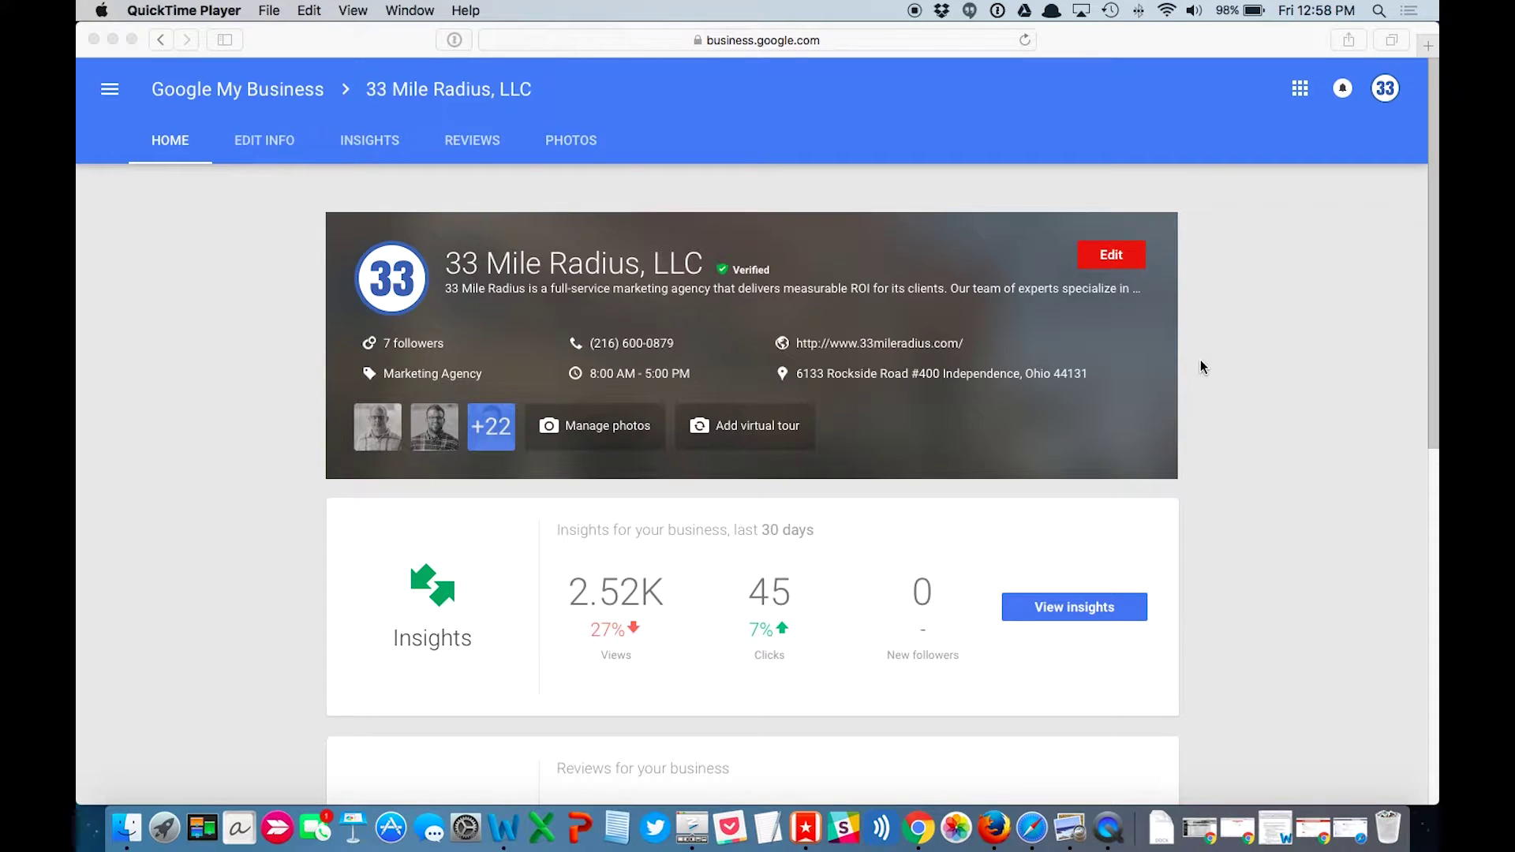
- Browse the business dashboard and open the full Insights report from the Insights card
scroll(1200, 360, down, 3)
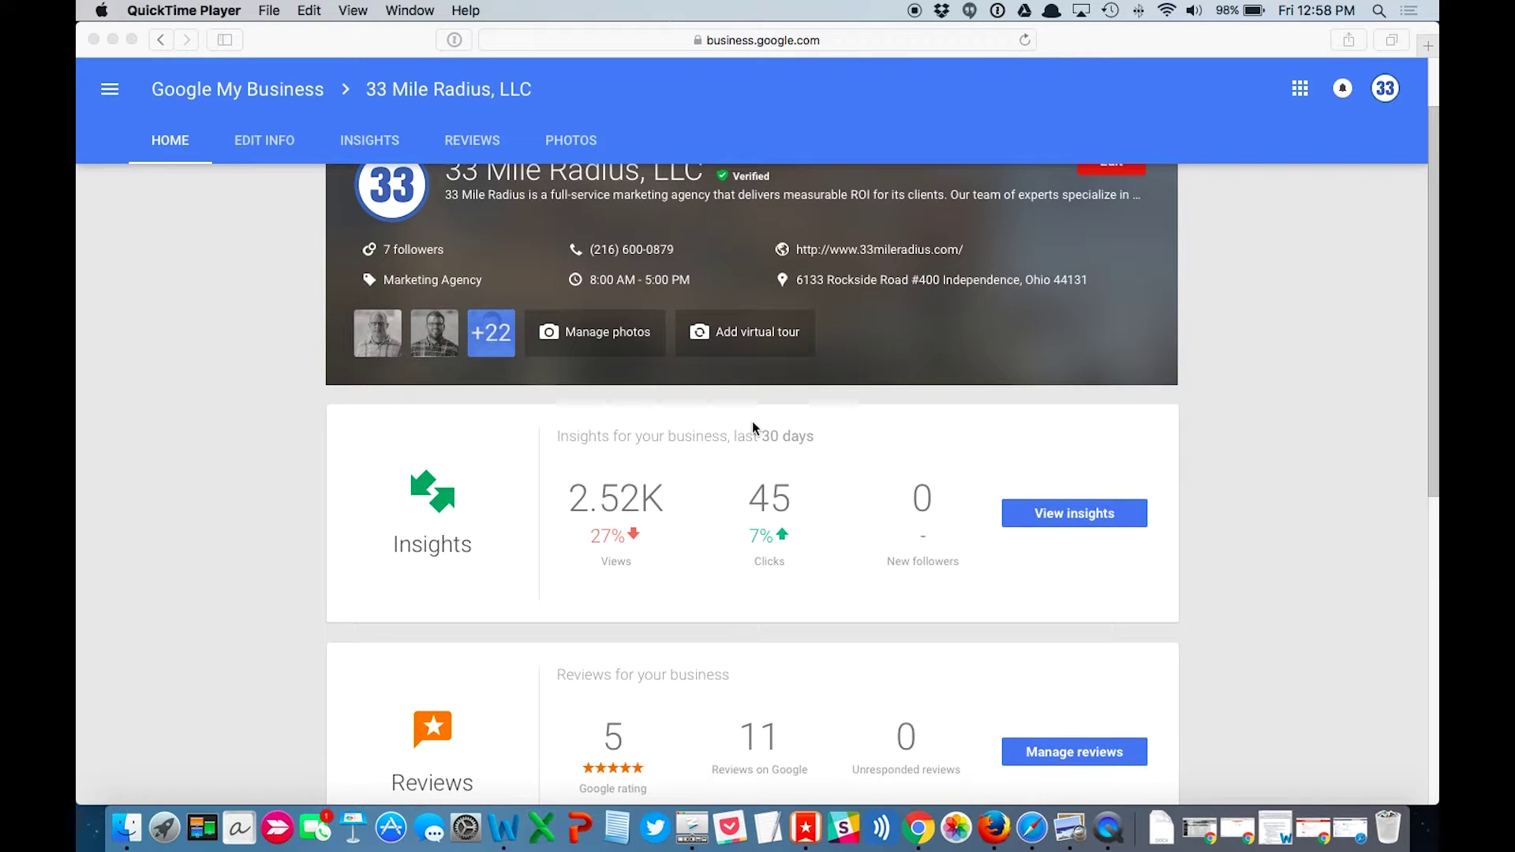
scroll(744, 424, down, 2)
scroll(623, 422, down, 1)
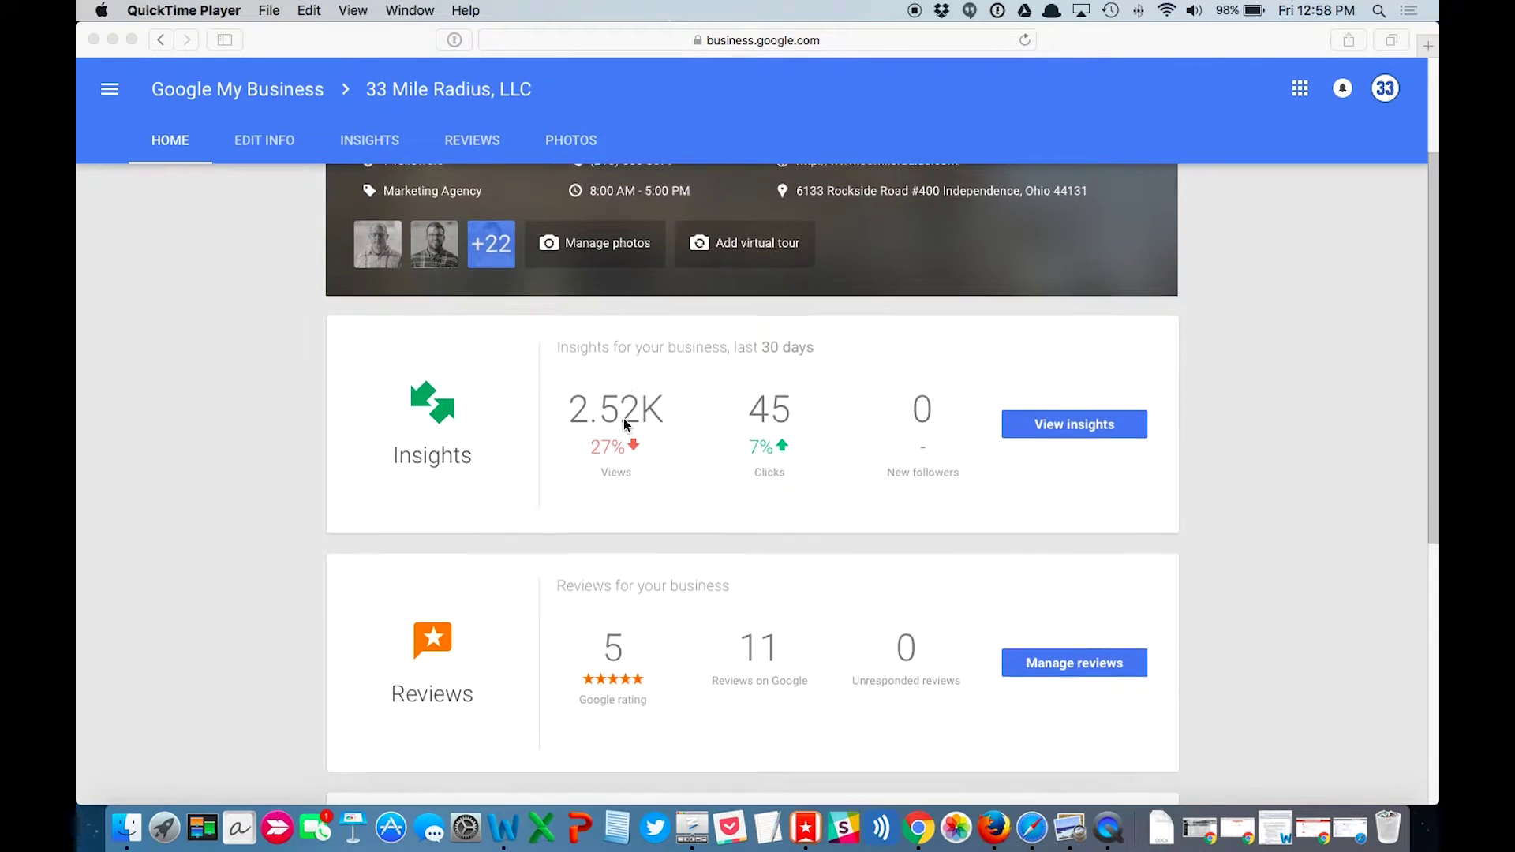
scroll(623, 423, down, 8)
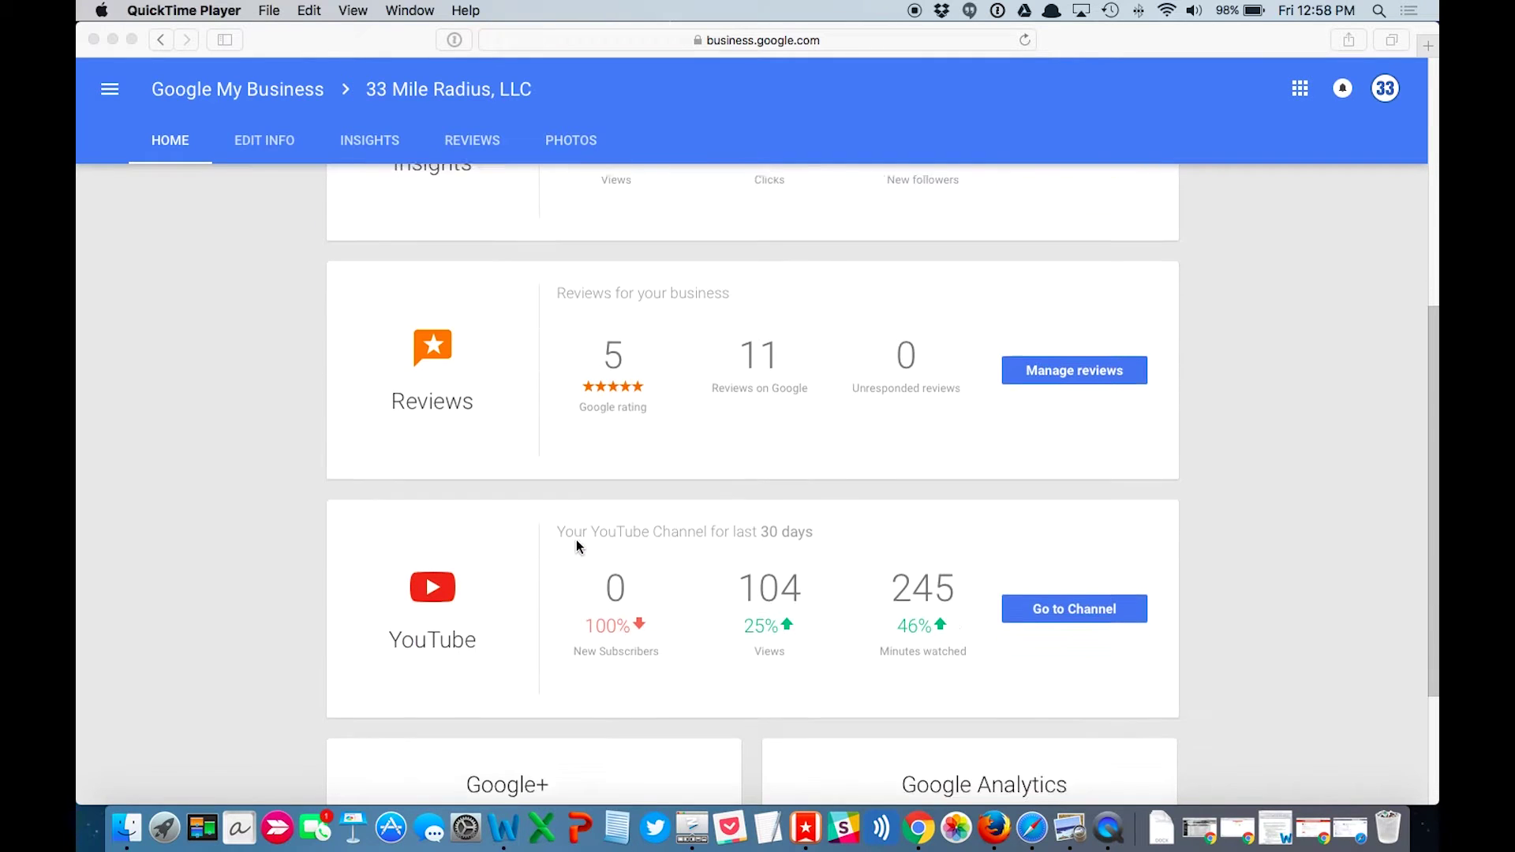
scroll(576, 545, down, 4)
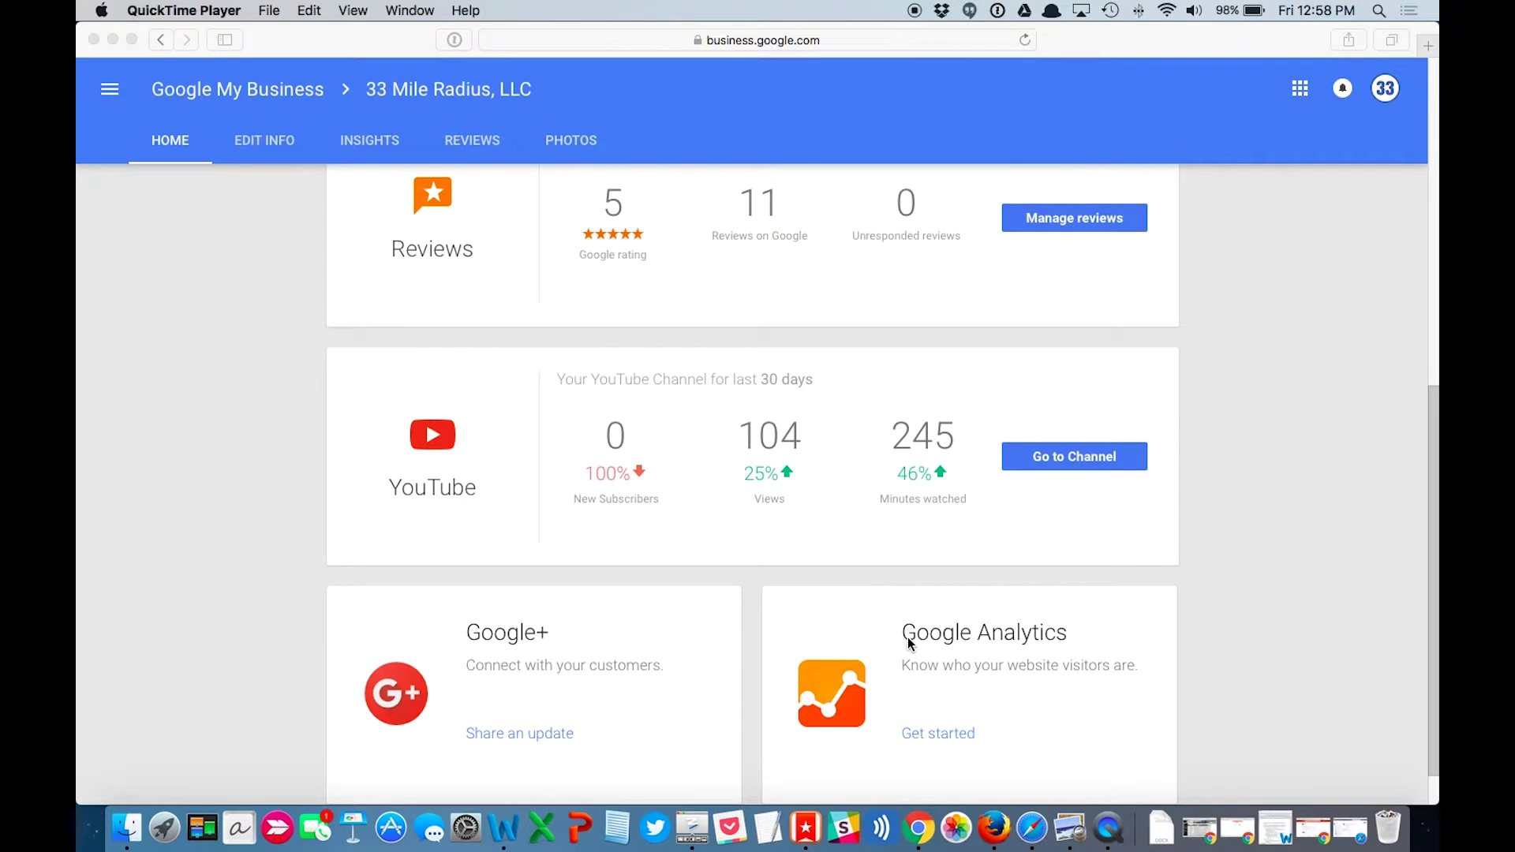
scroll(908, 643, up, 14)
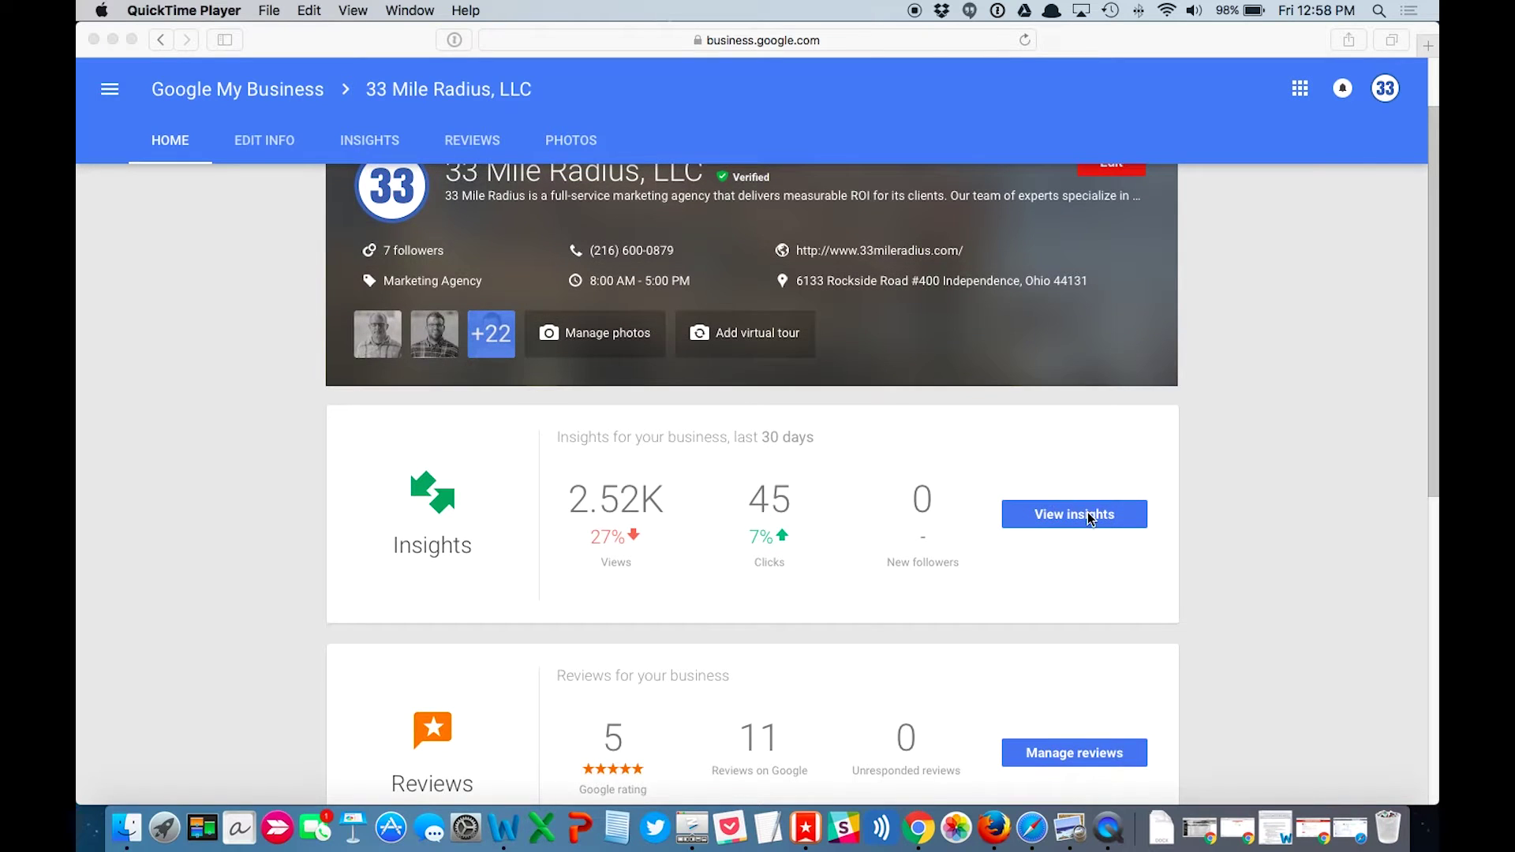
click(1086, 519)
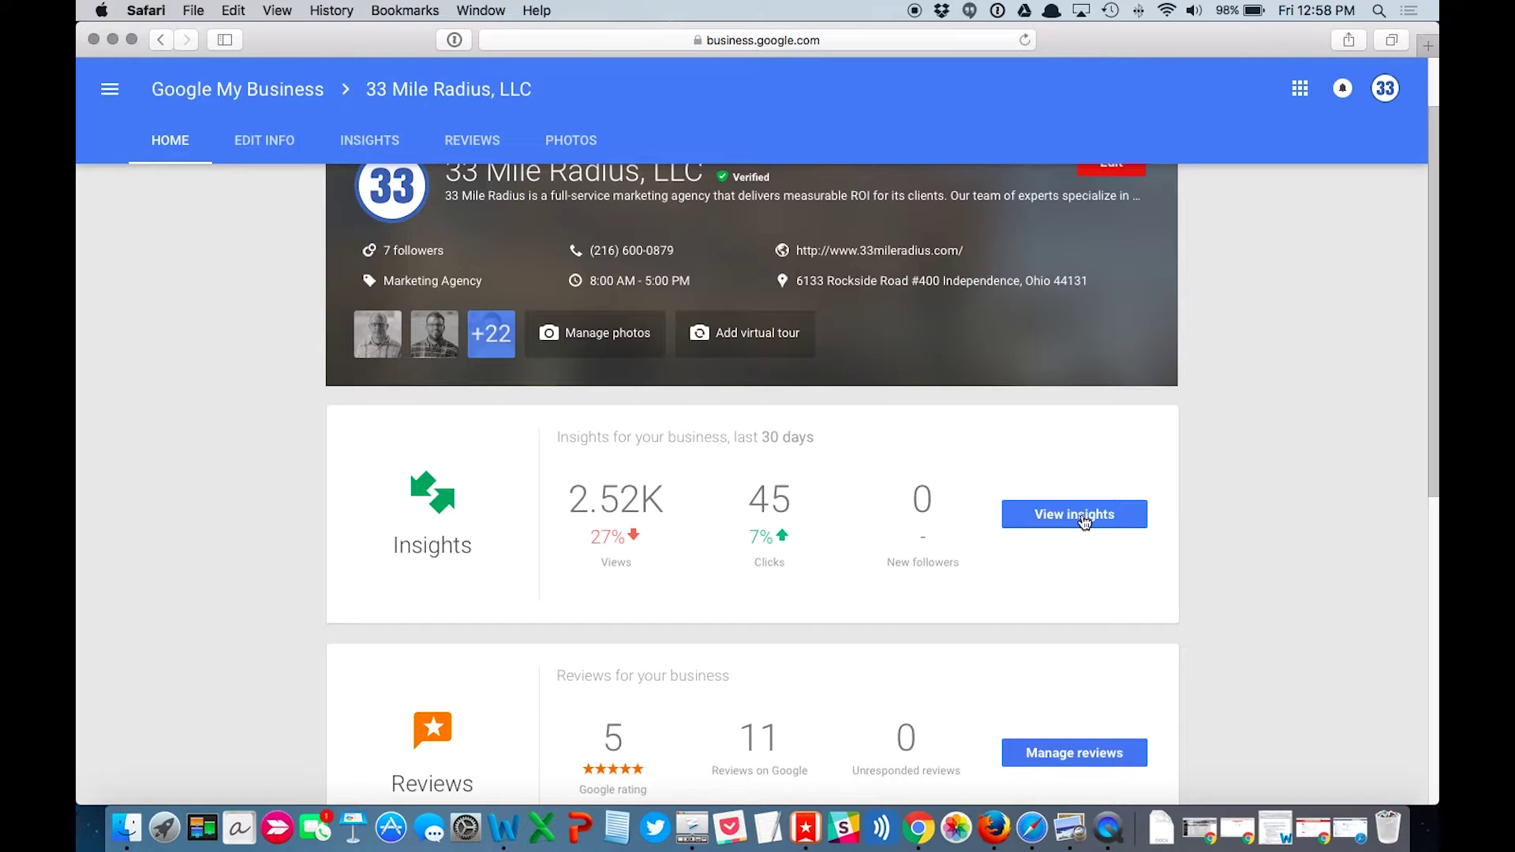
click(1083, 518)
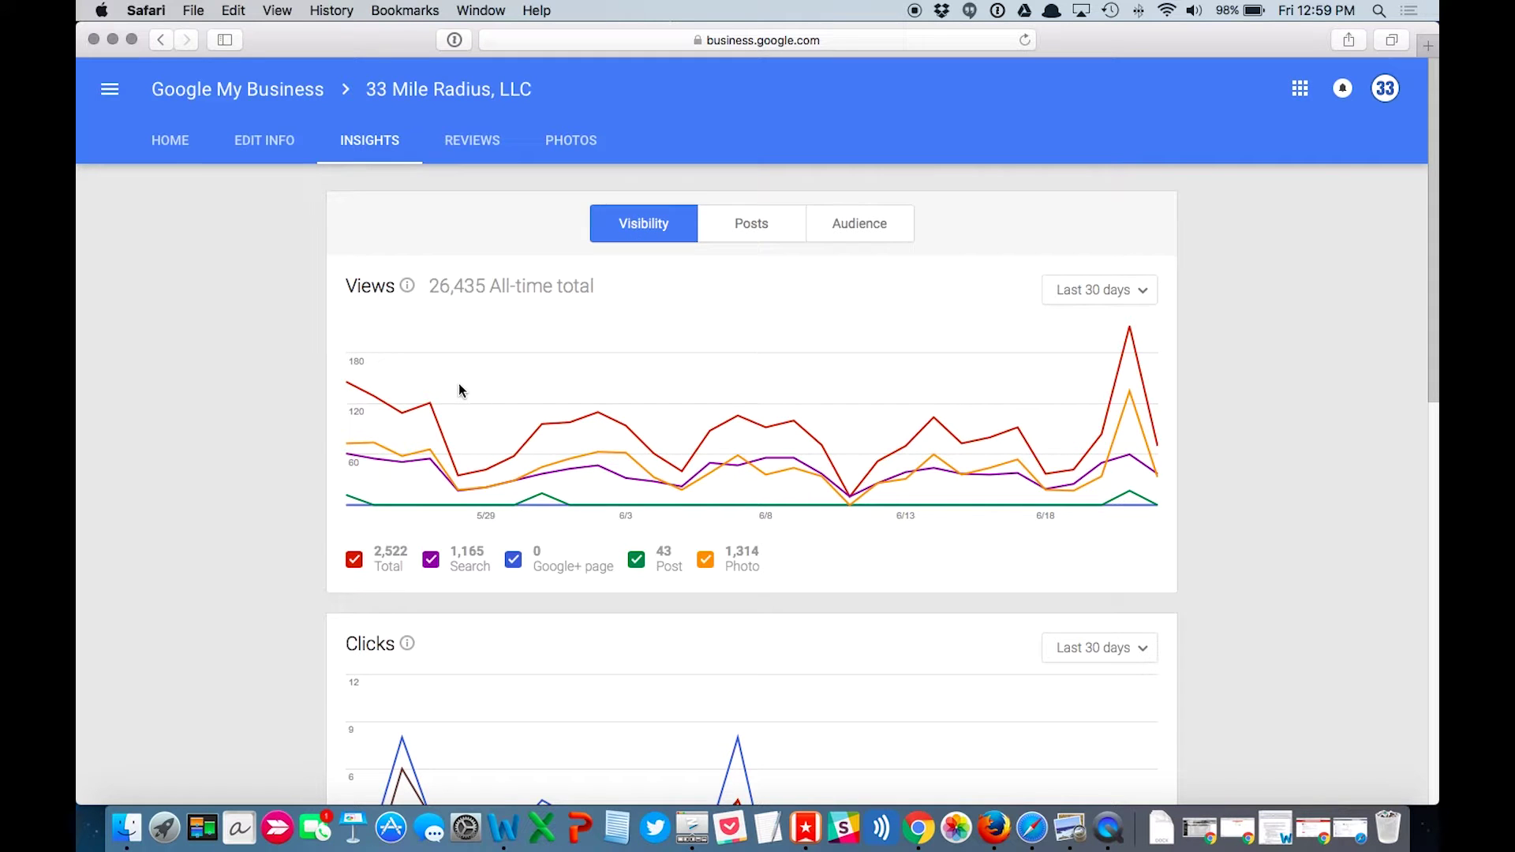
- Review the Visibility charts: 2,522 total views and 45 clicks (27 website, 16 directions, 2 calls)
scroll(459, 389, down, 5)
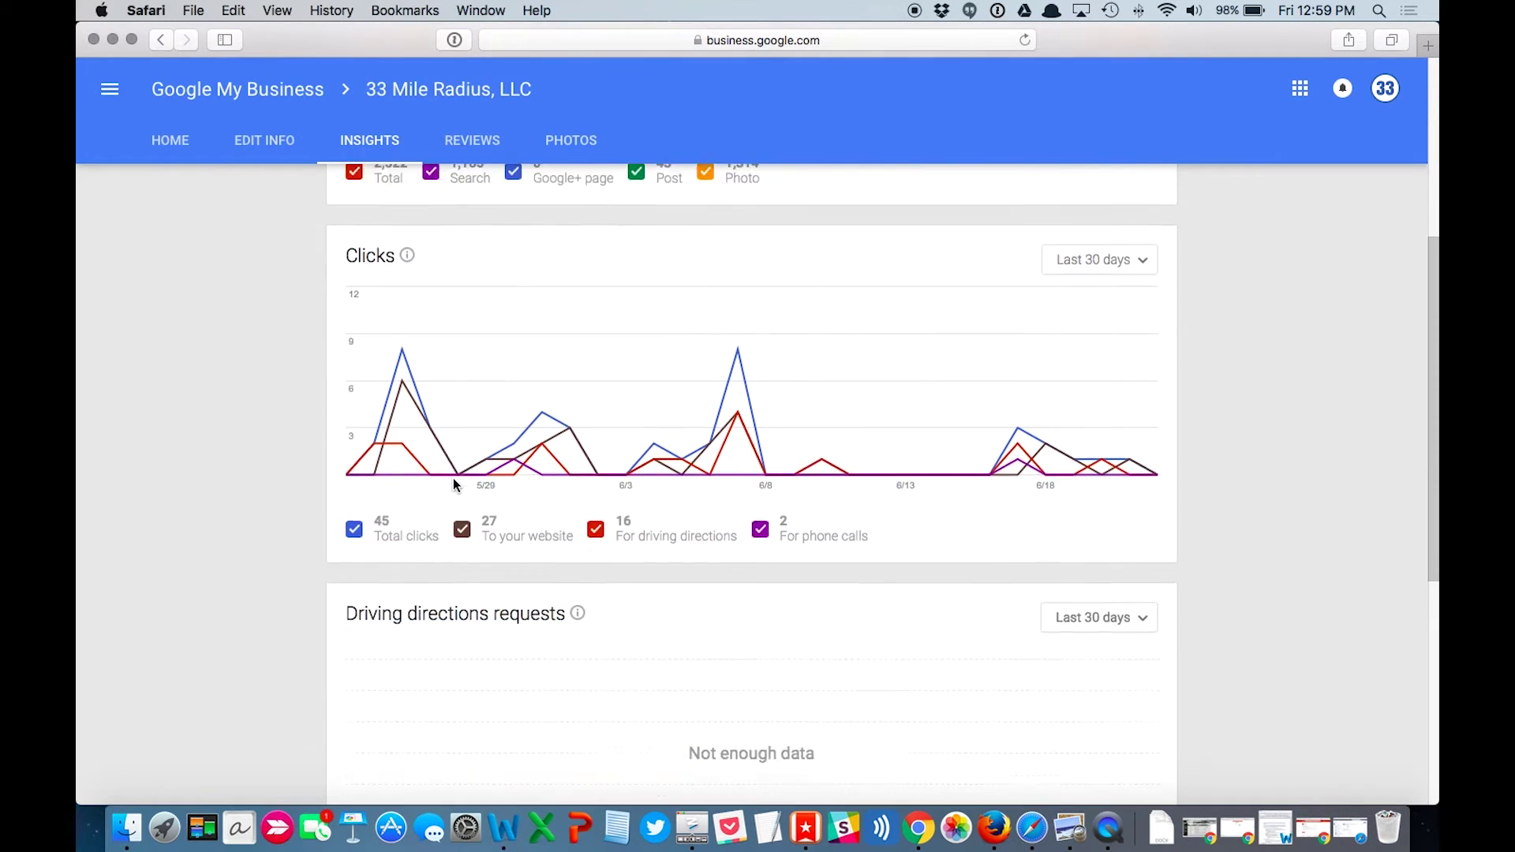
scroll(504, 569, down, 5)
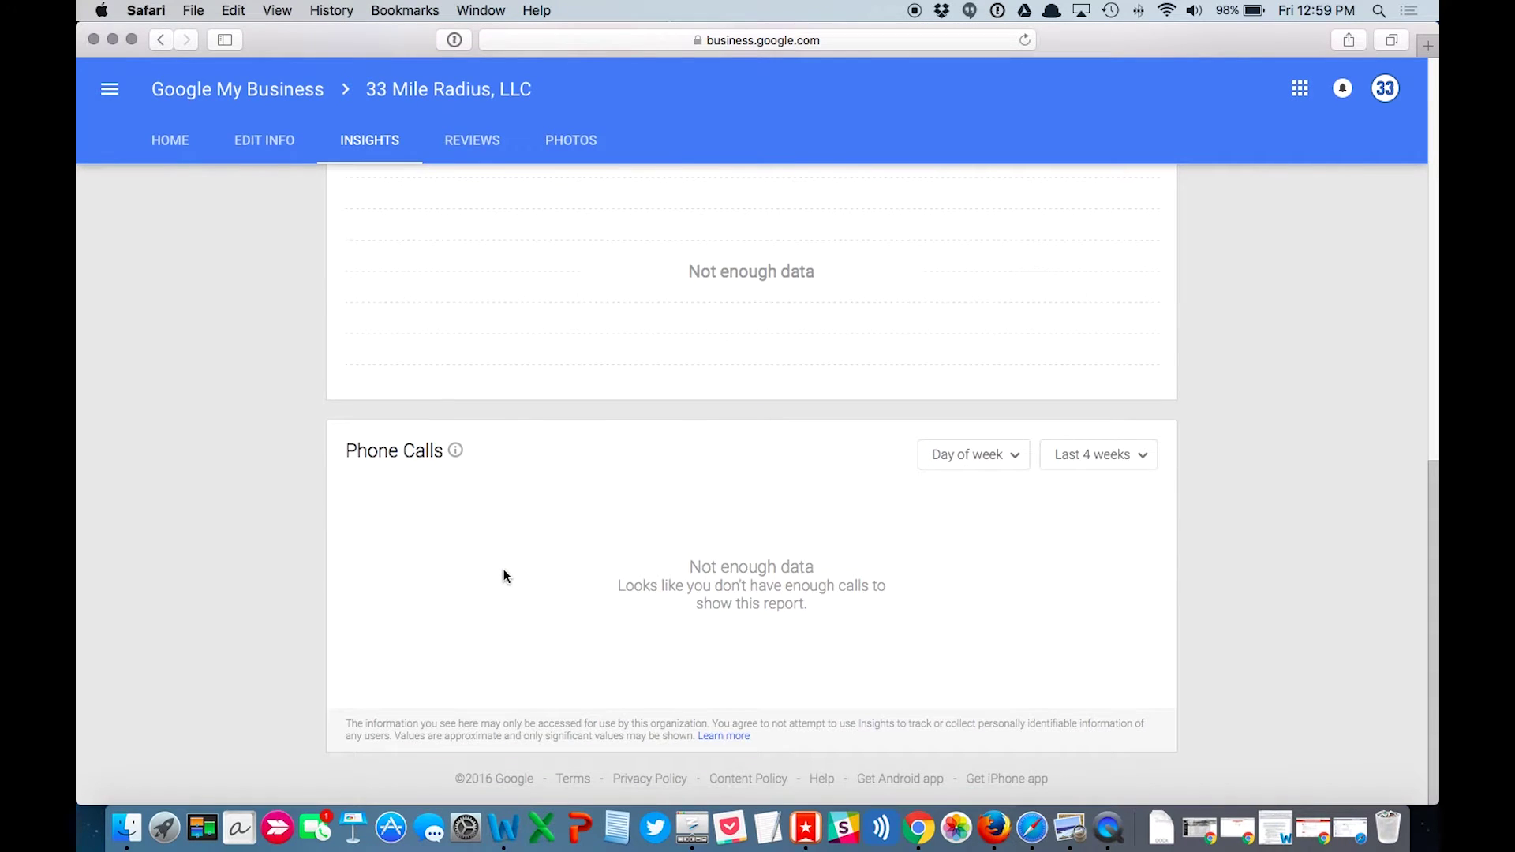
scroll(503, 569, up, 10)
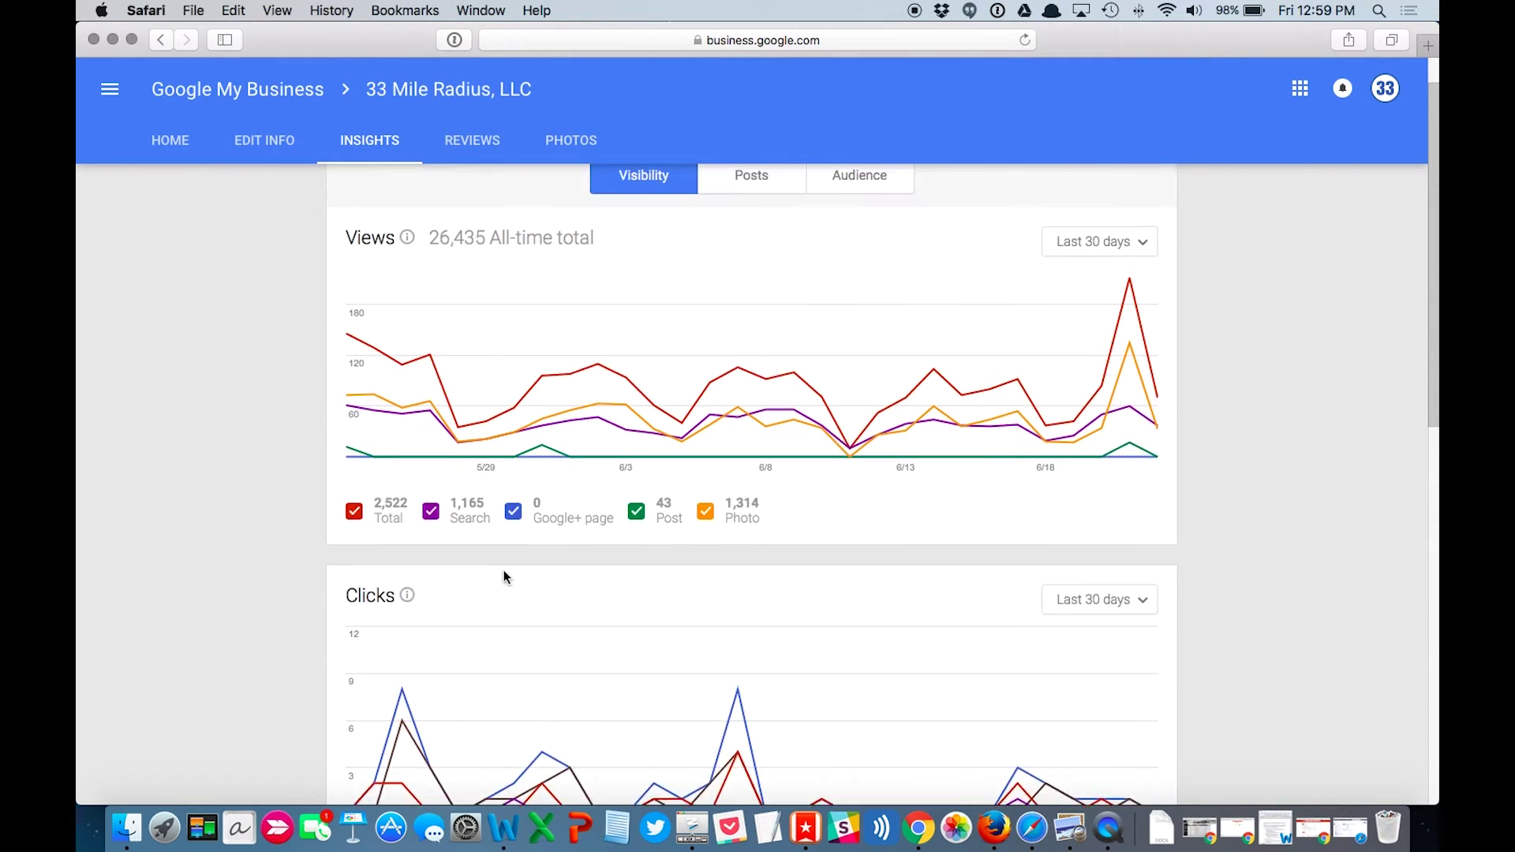
scroll(504, 570, up, 1)
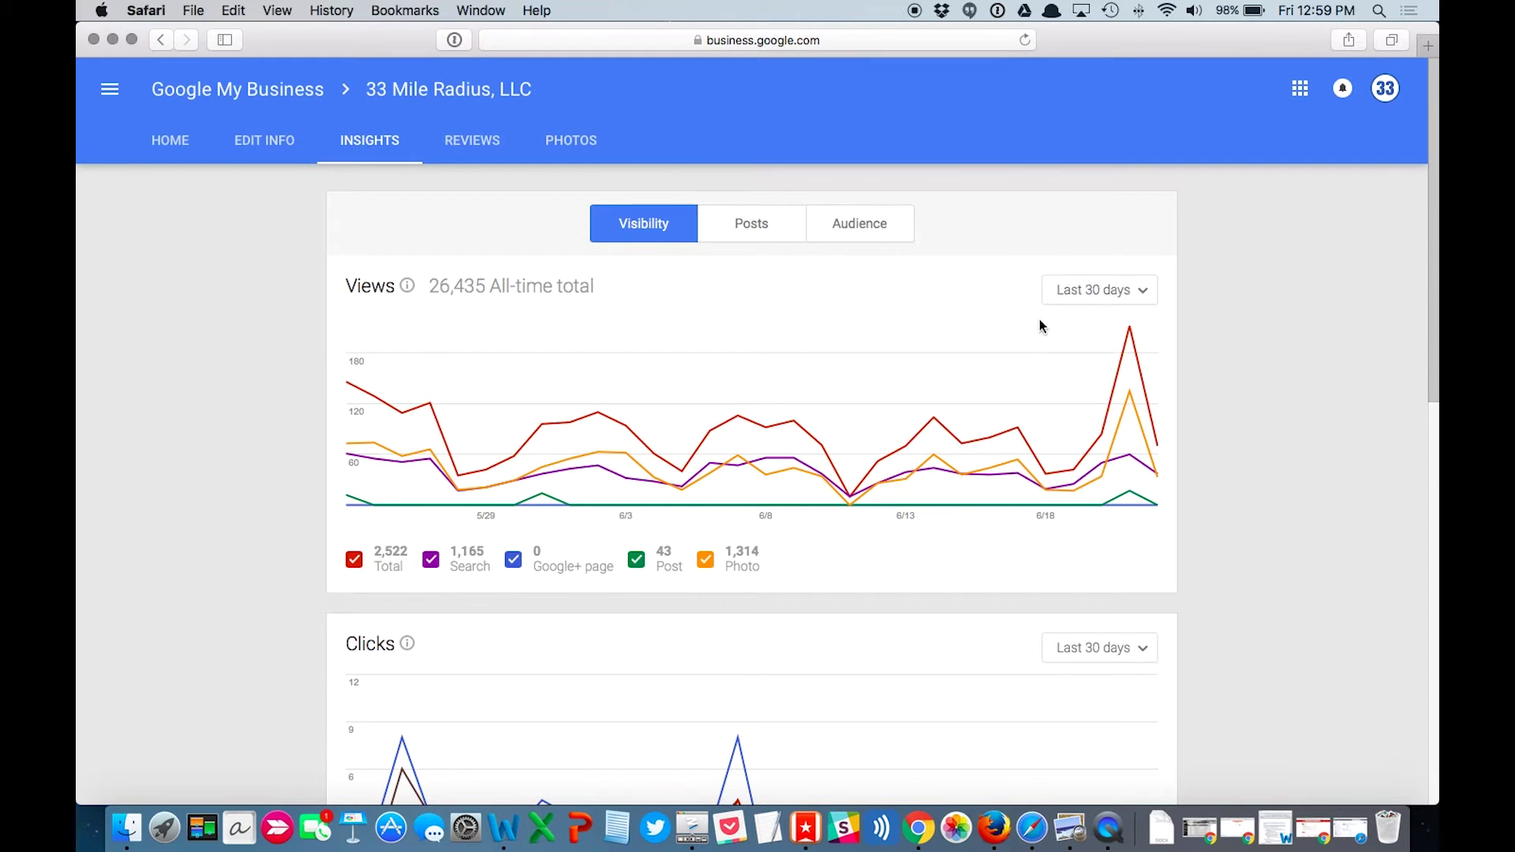
mouse_move(1133, 321)
scroll(1132, 323, down, 5)
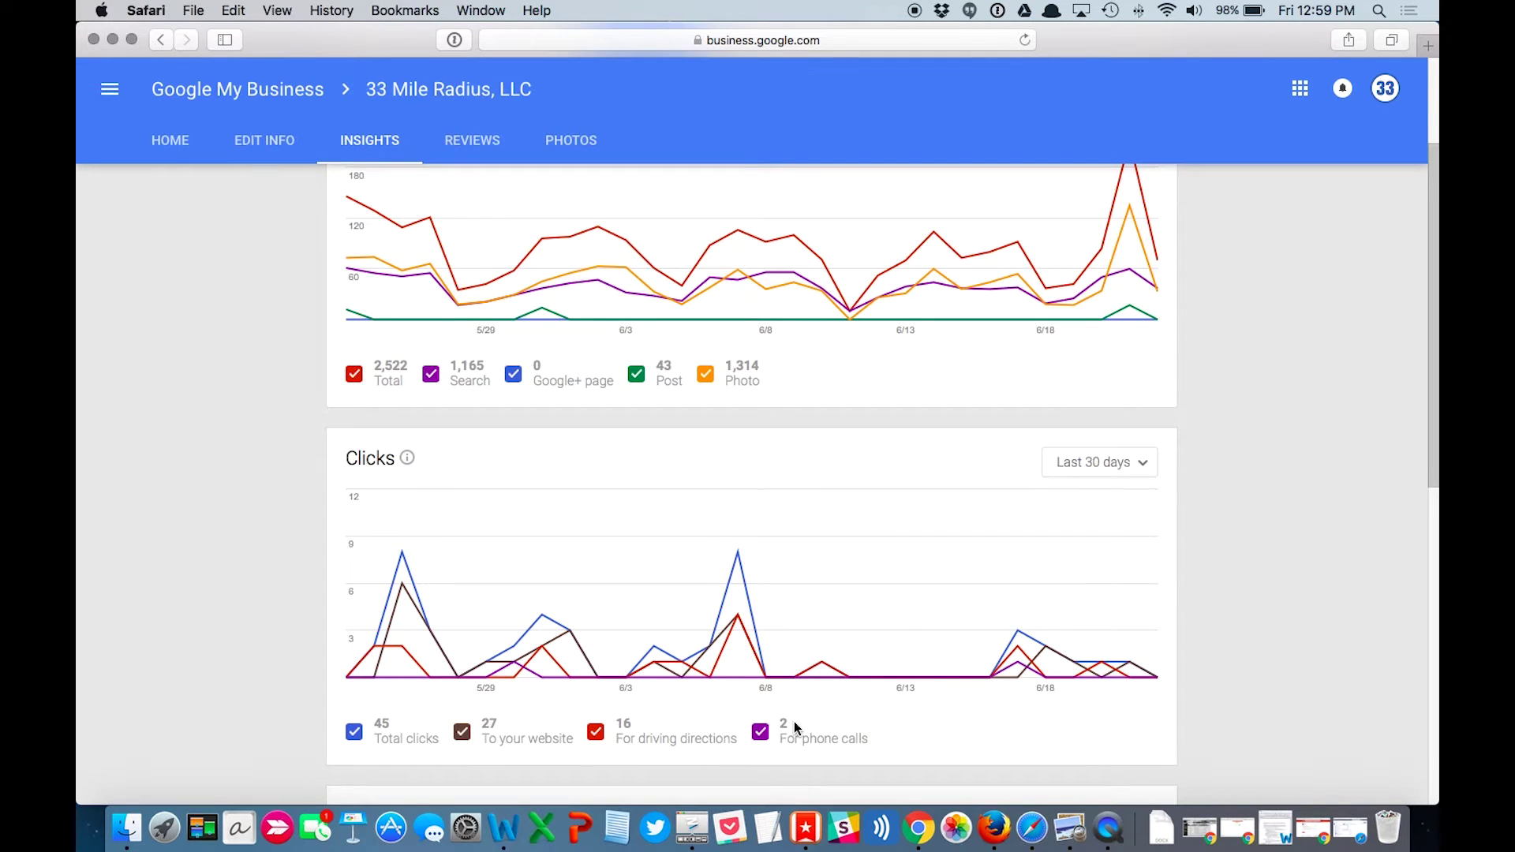
scroll(795, 723, down, 5)
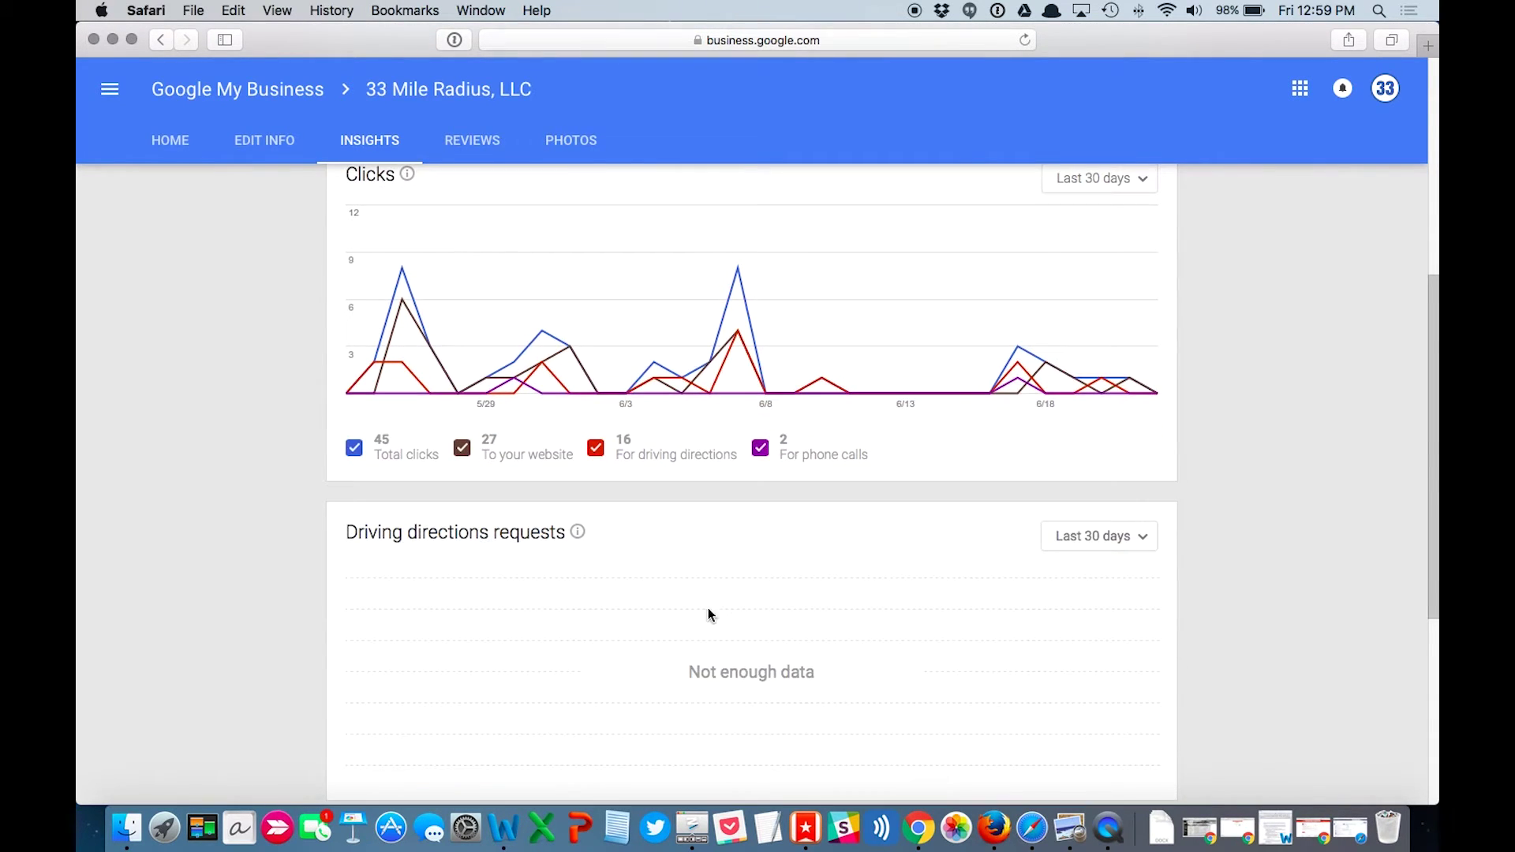
scroll(663, 560, down, 2)
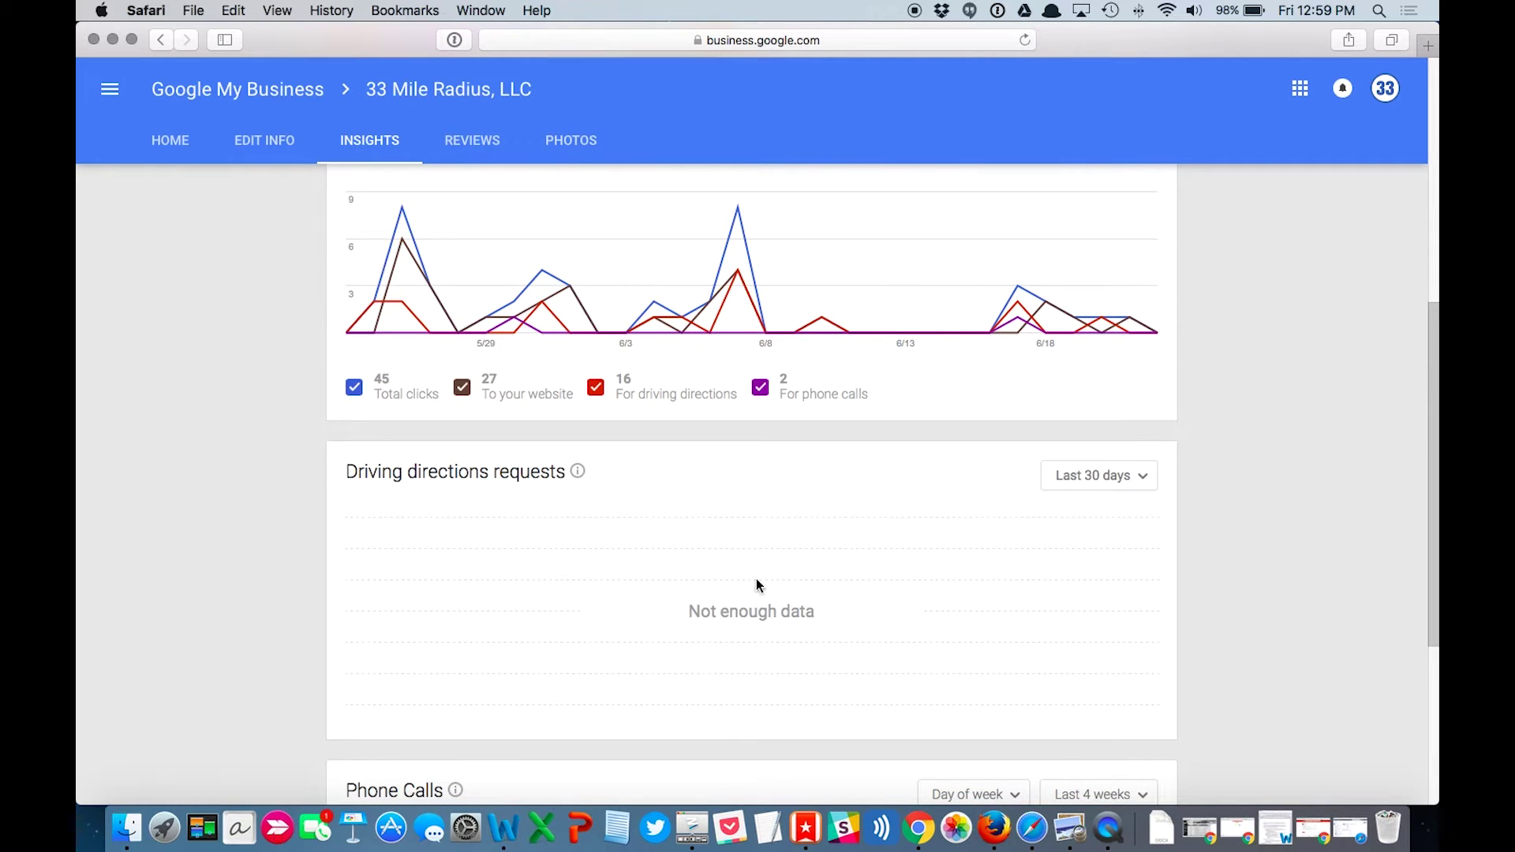
scroll(438, 607, down, 2)
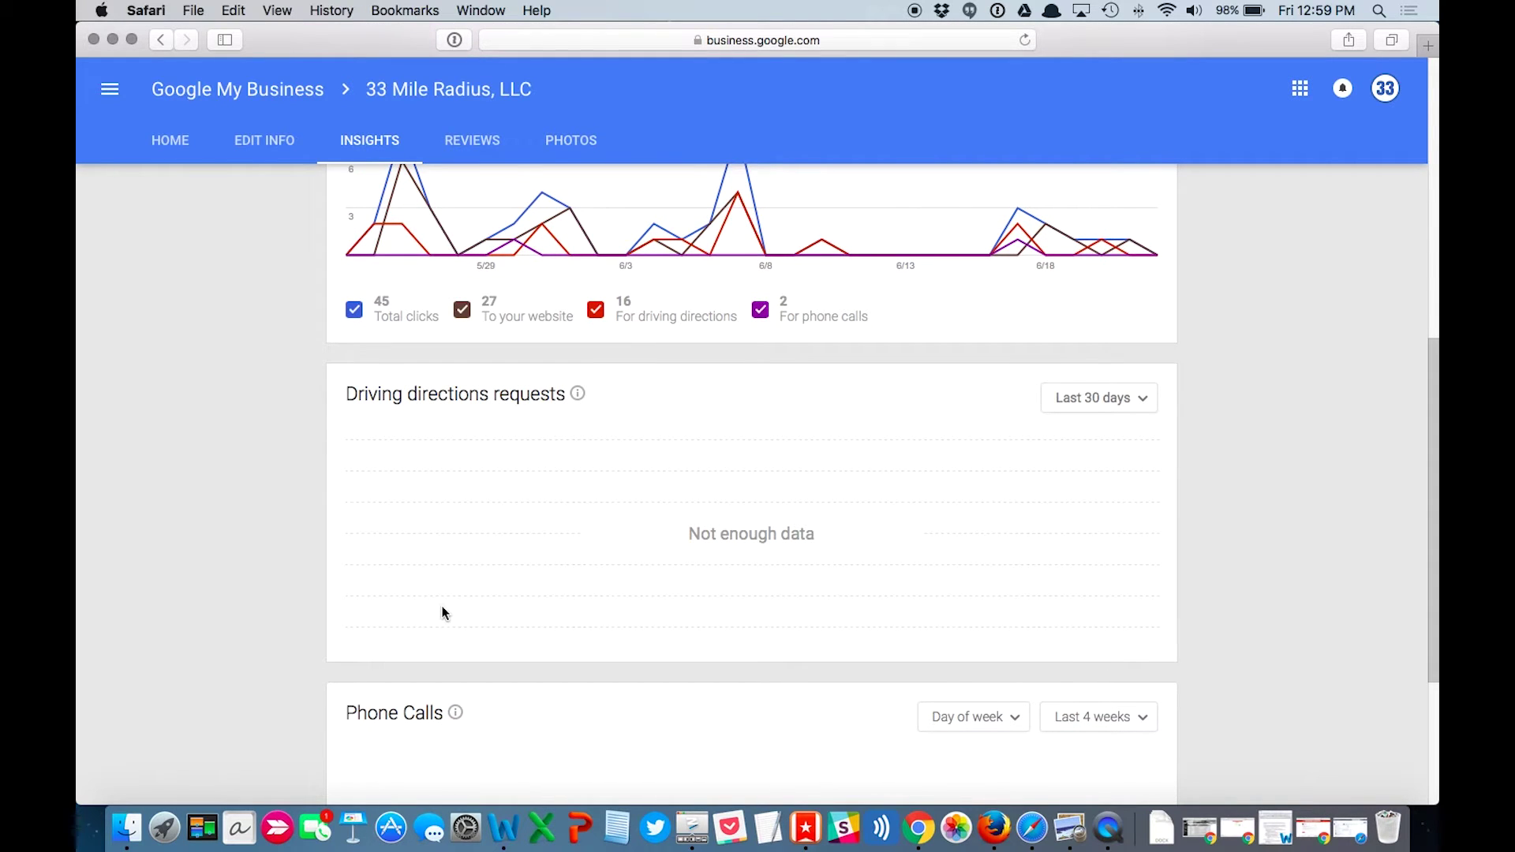
scroll(443, 603, down, 3)
scroll(445, 603, down, 3)
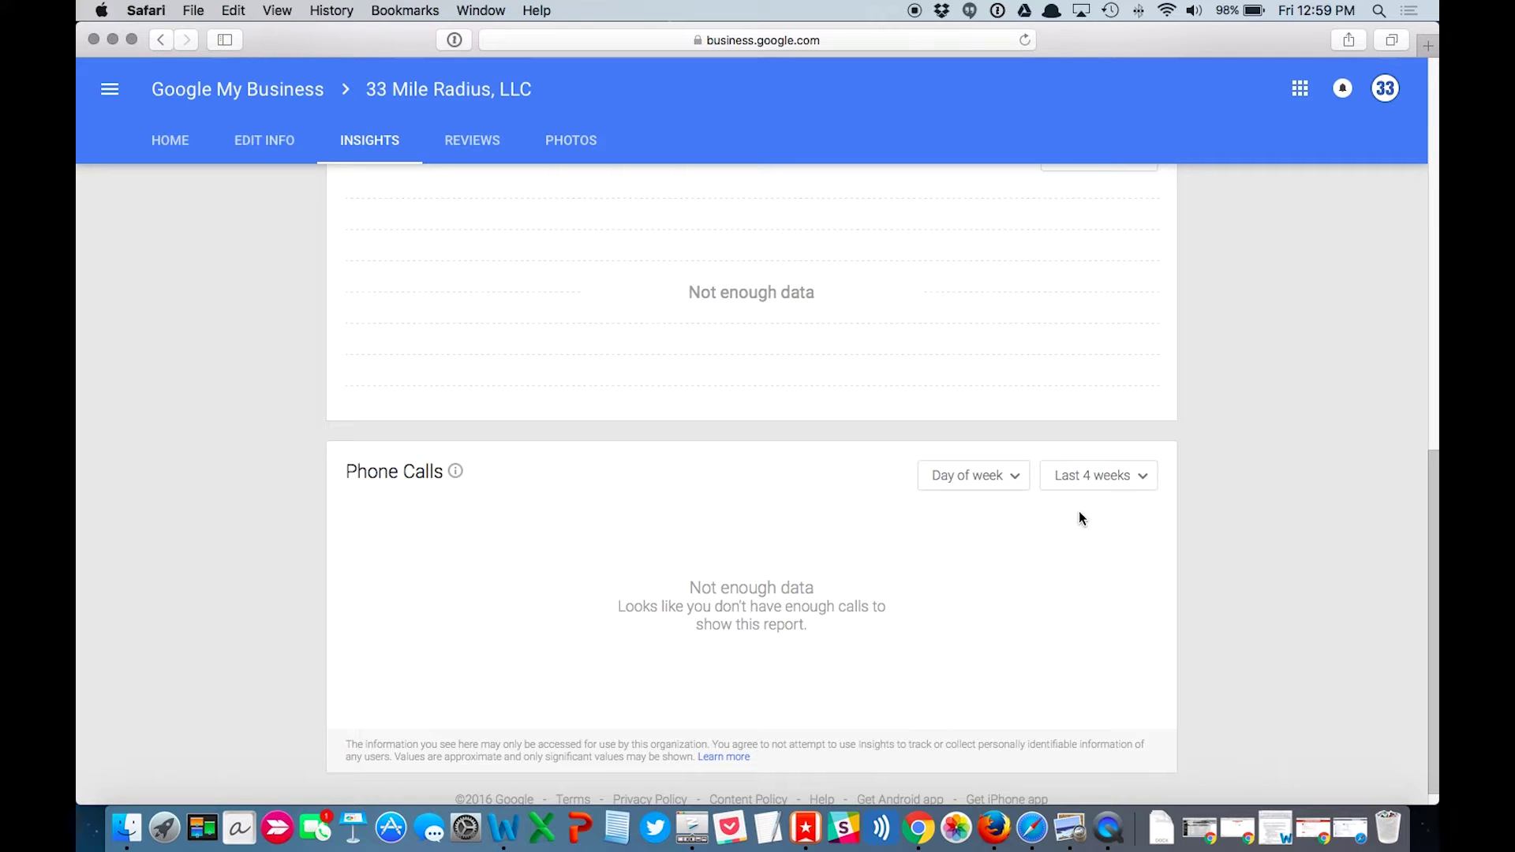
scroll(1081, 517, up, 15)
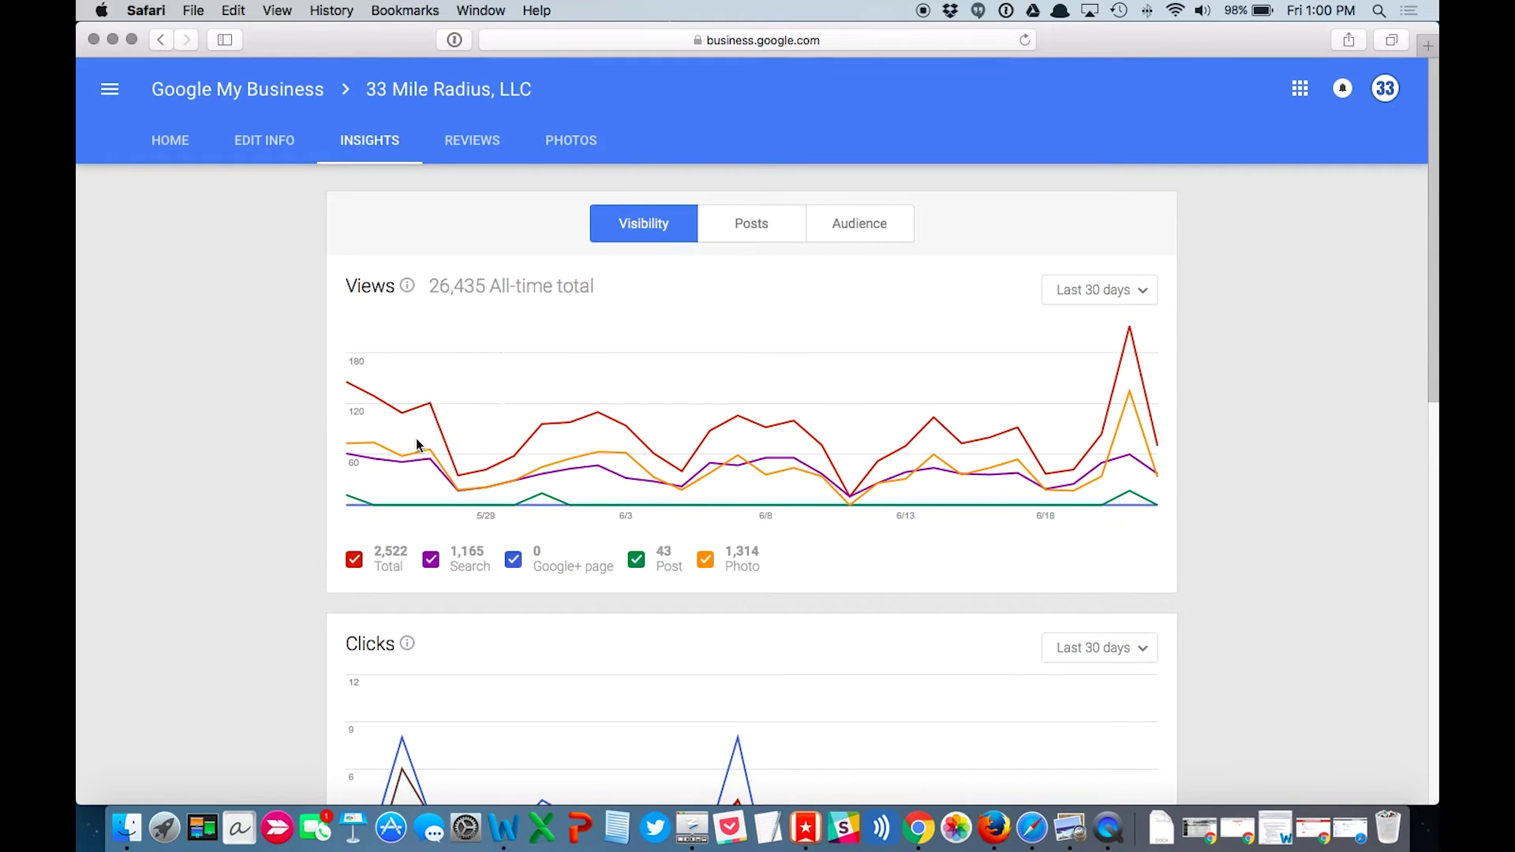
- Limit the Views chart to the Total and Search lines, hiding Google+ page, Post and Photo
click(430, 560)
click(513, 560)
click(638, 561)
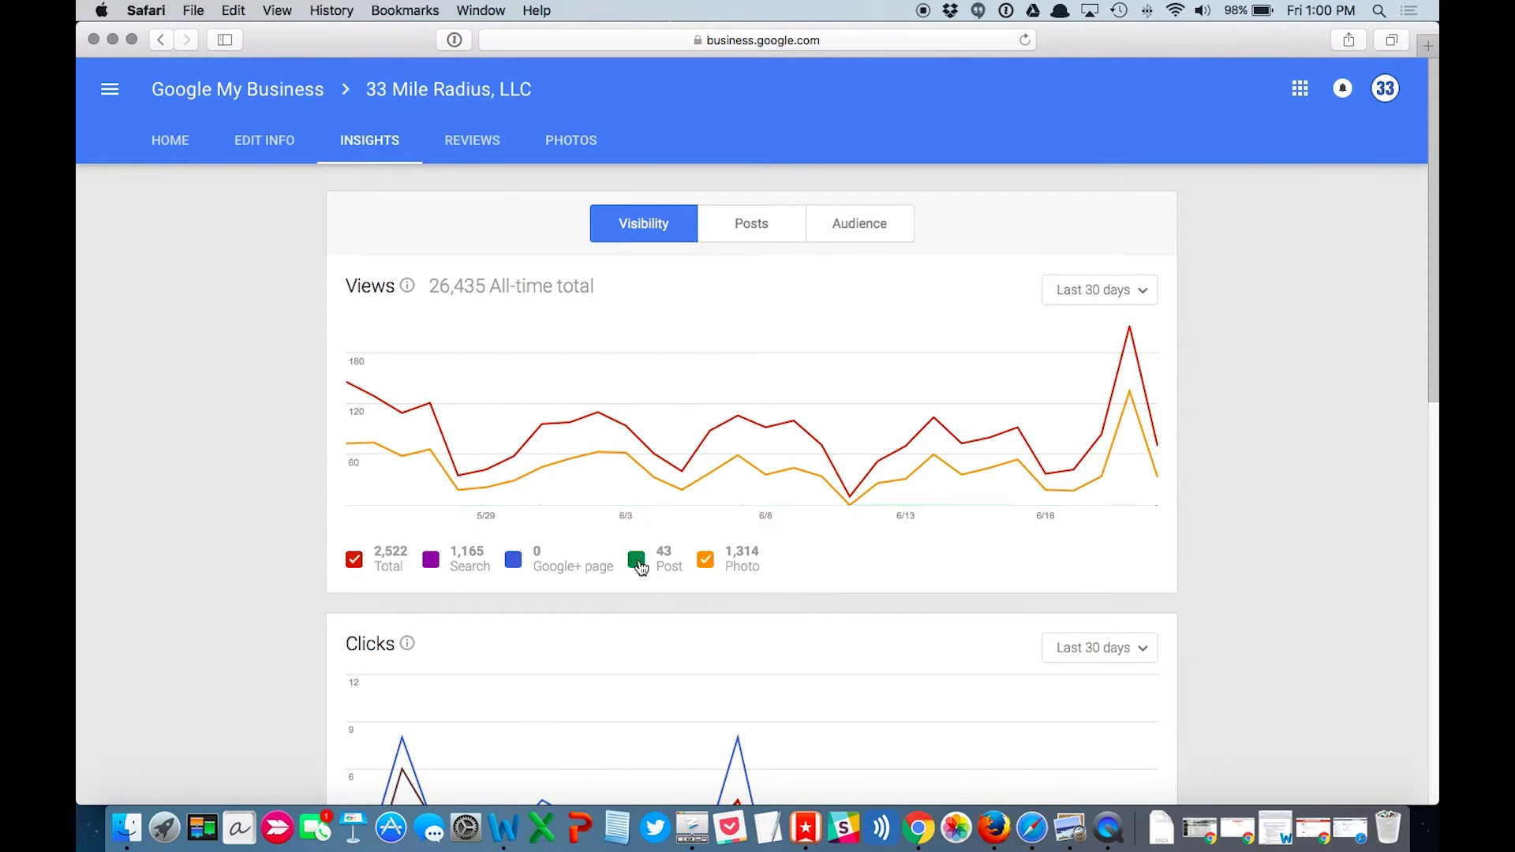
click(707, 562)
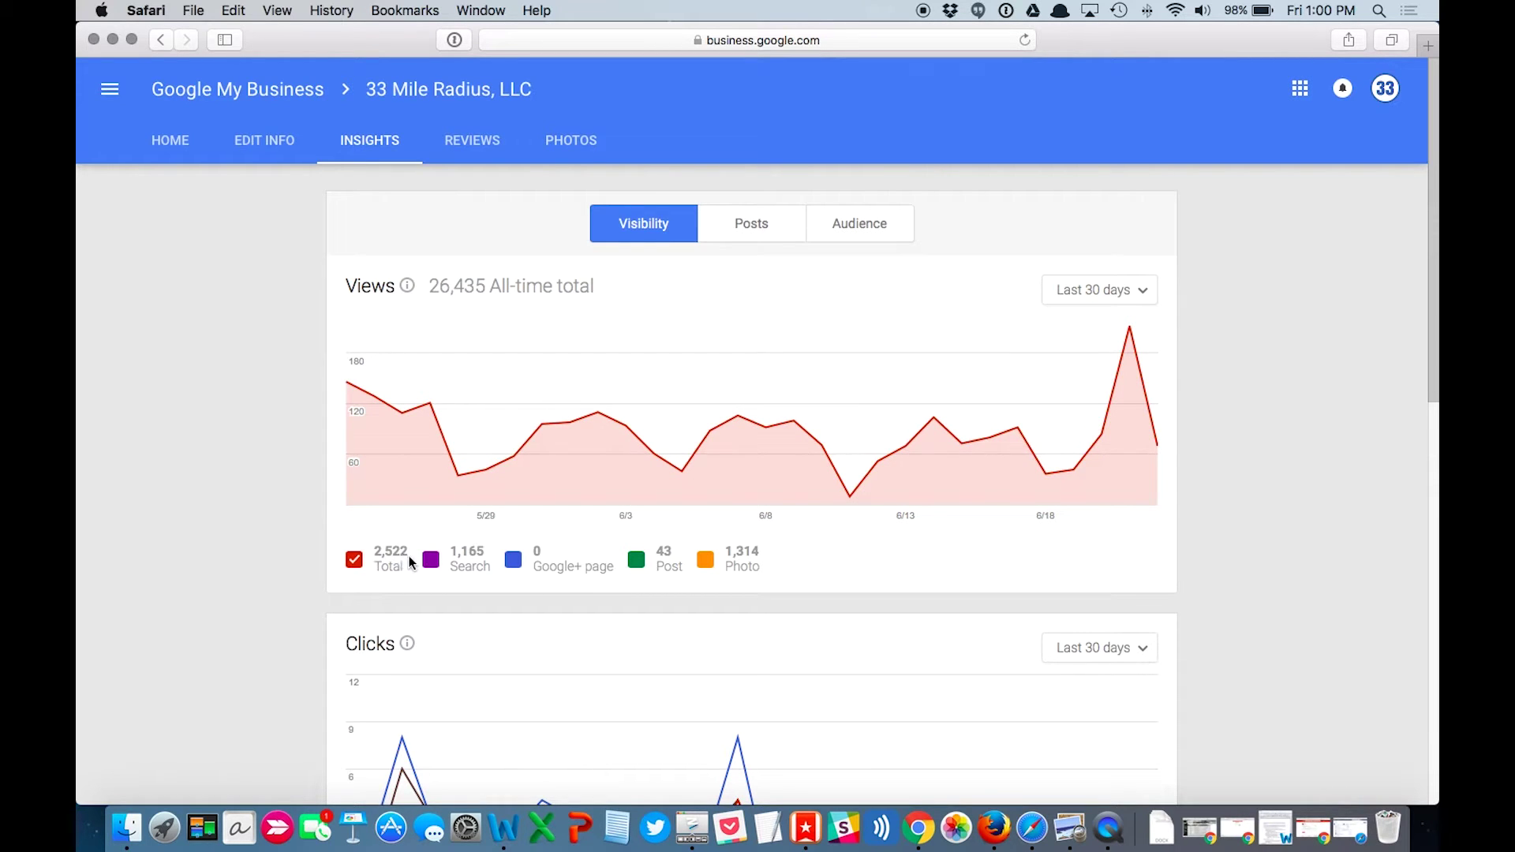
click(431, 561)
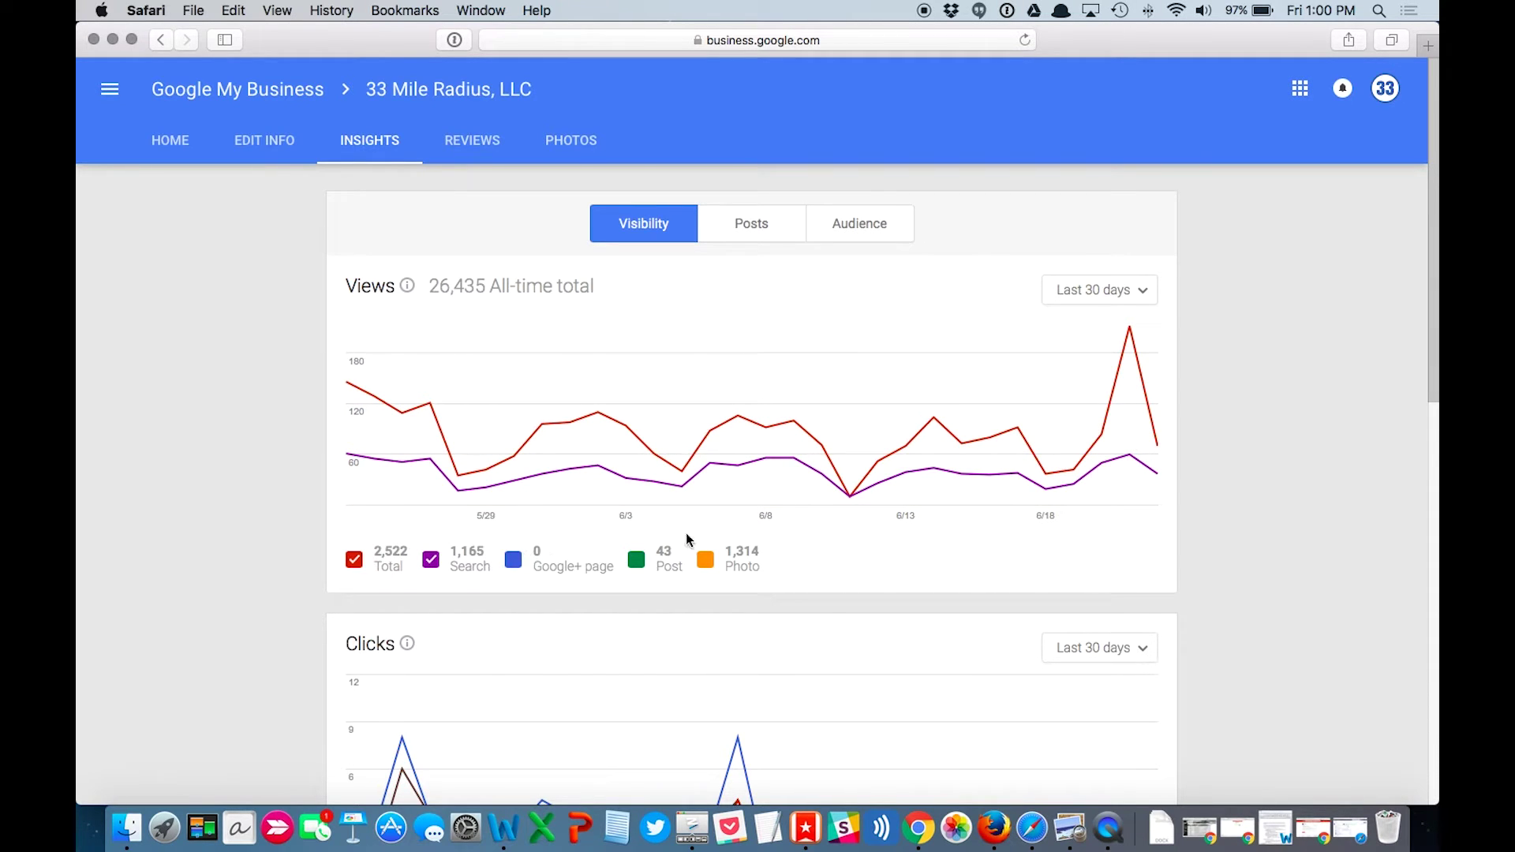
- Limit the Clicks chart to Total clicks and website clicks, hiding driving directions and phone calls
scroll(661, 558, down, 5)
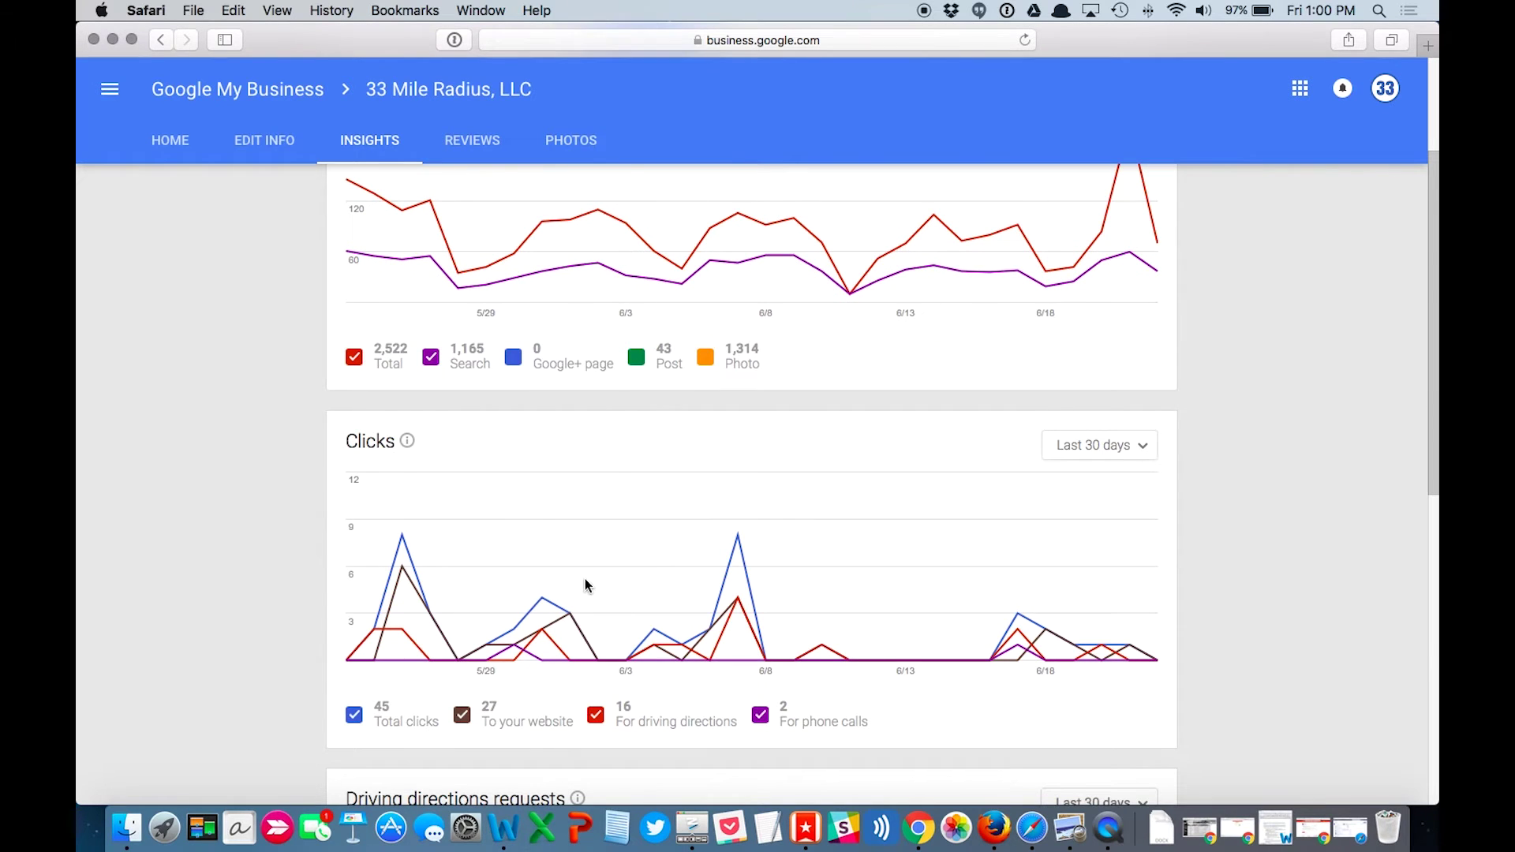
click(354, 716)
click(597, 716)
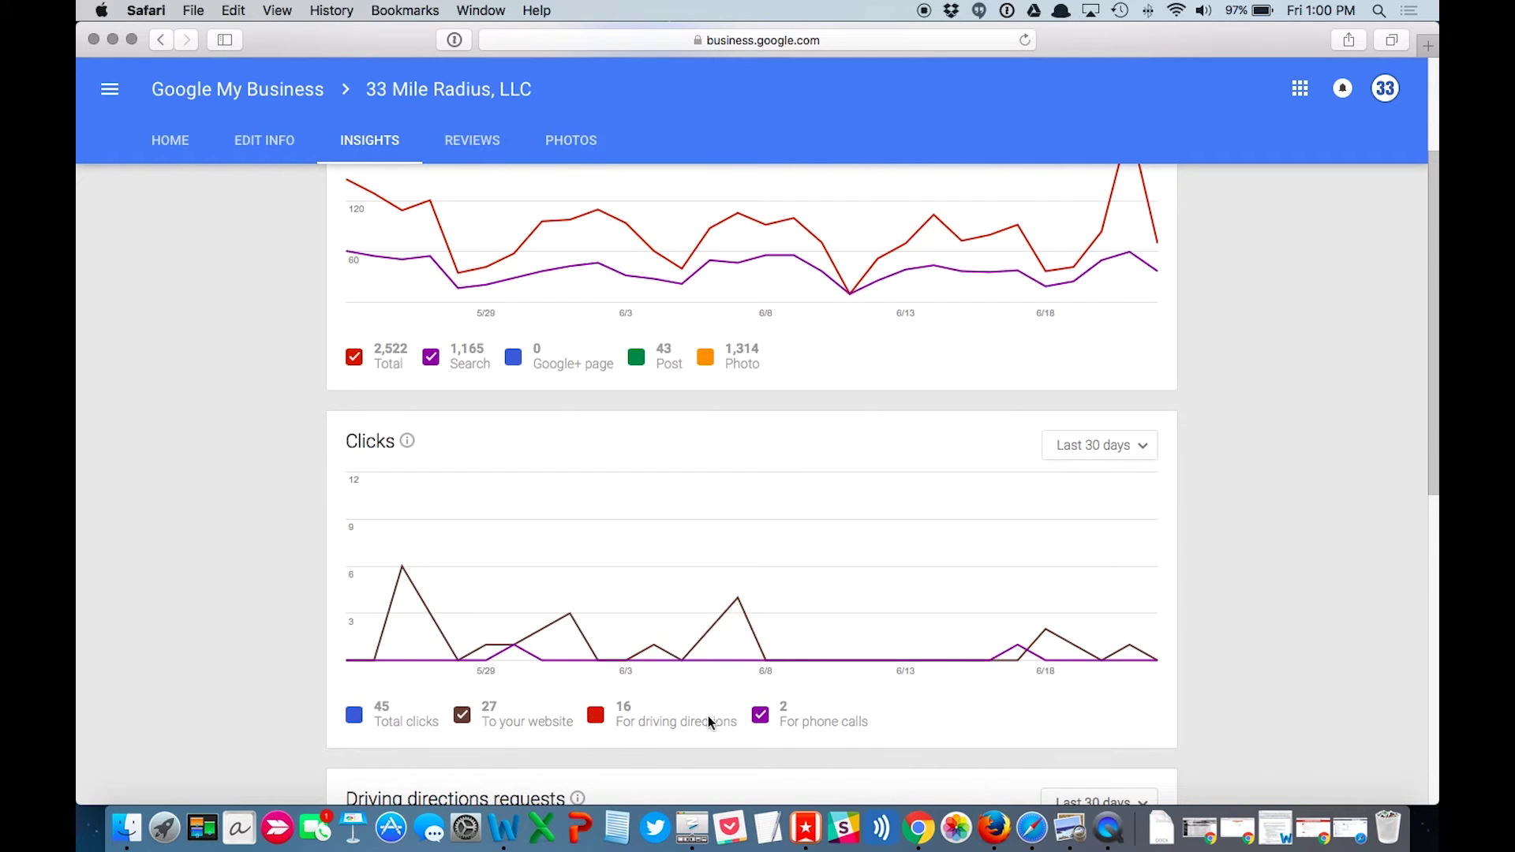
click(761, 716)
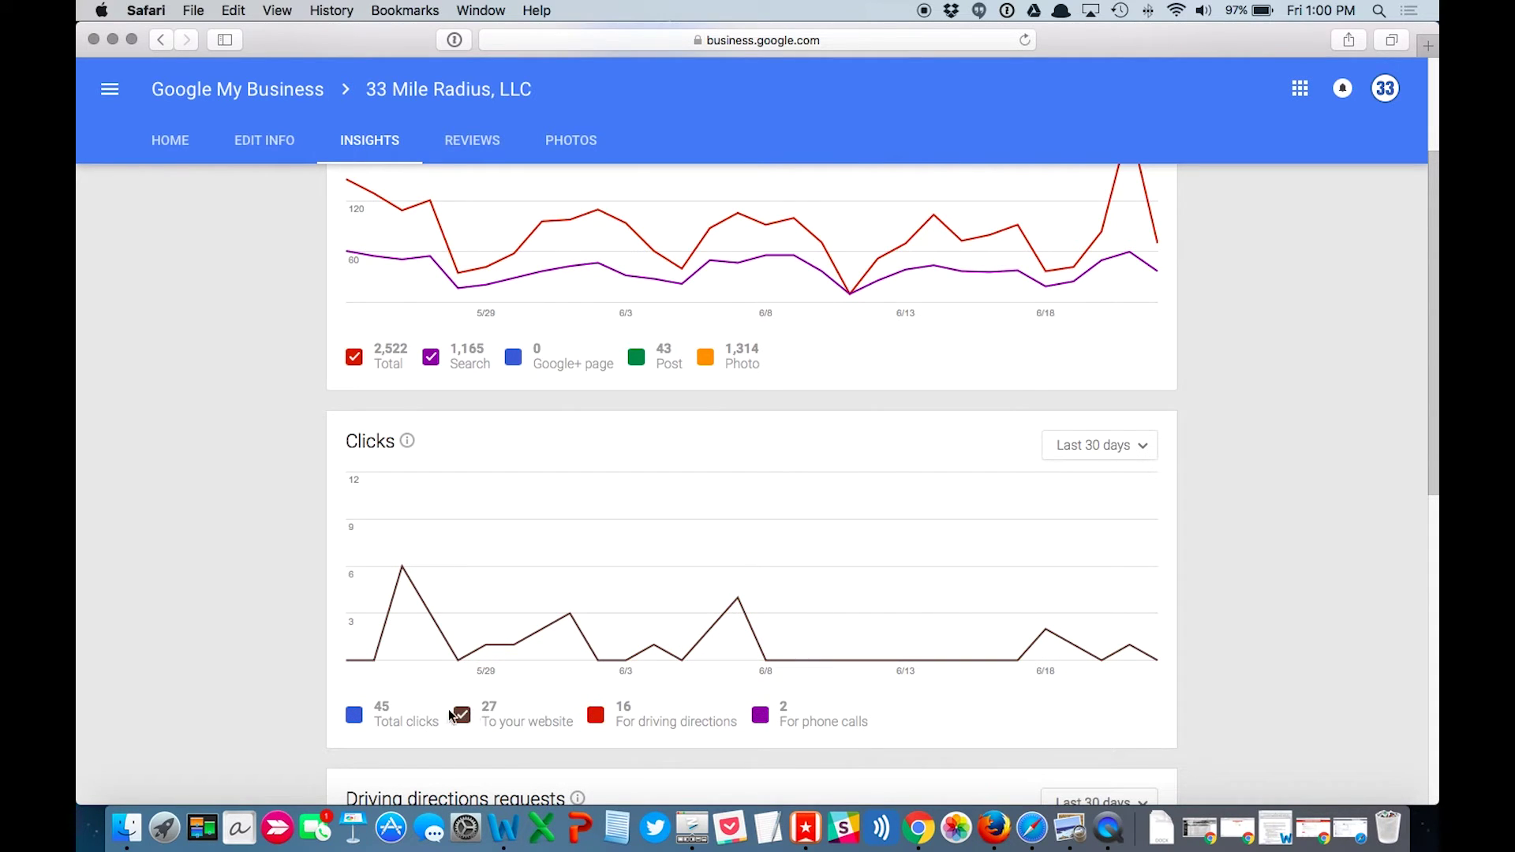
click(353, 716)
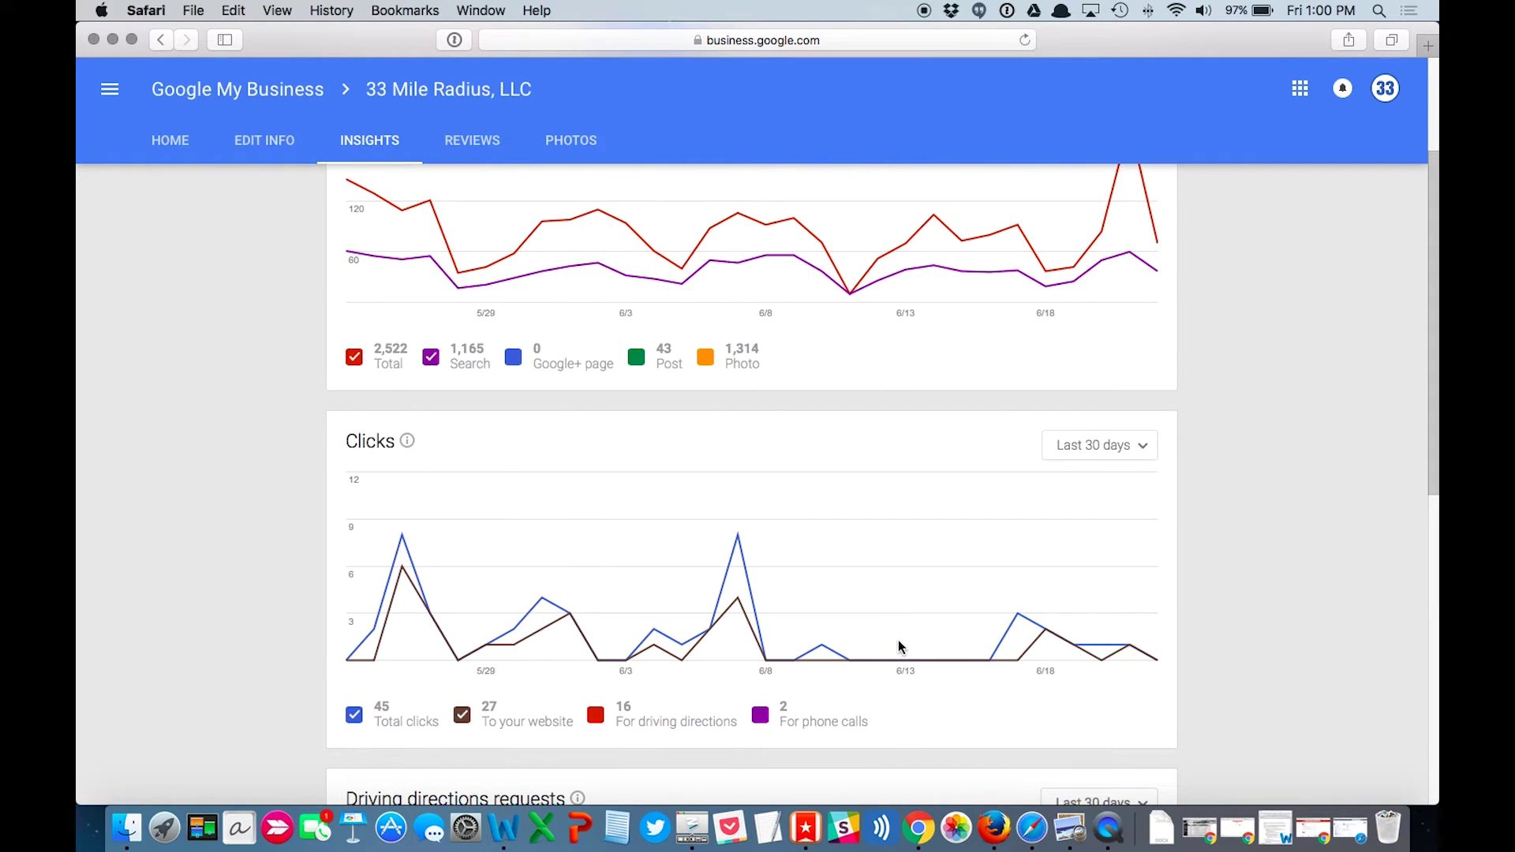
scroll(1032, 594, up, 2)
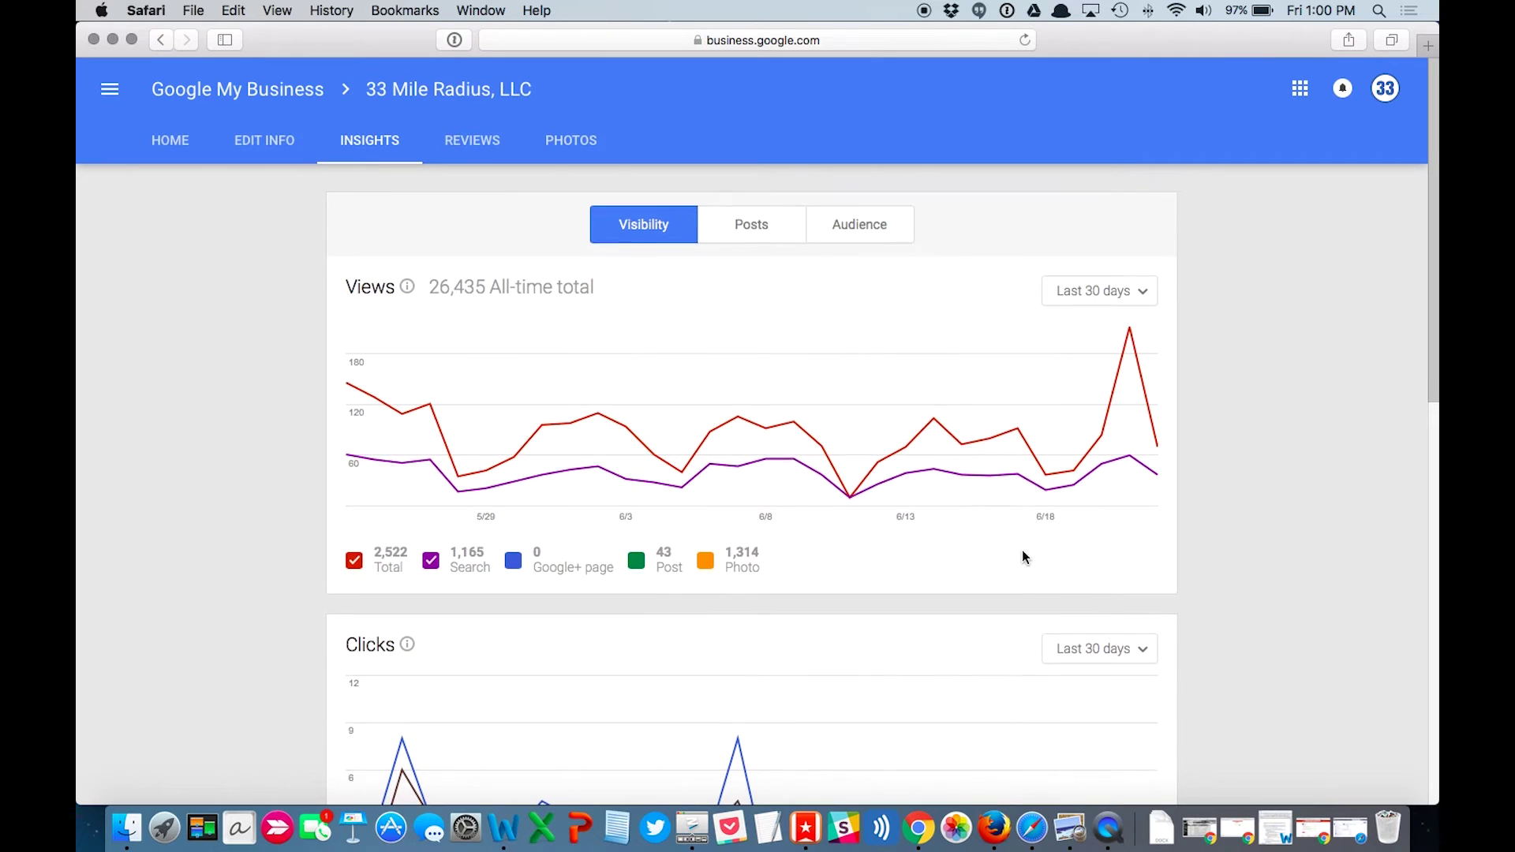
- Look through the Posts insights for 33 Mile Radius, LLC
click(765, 225)
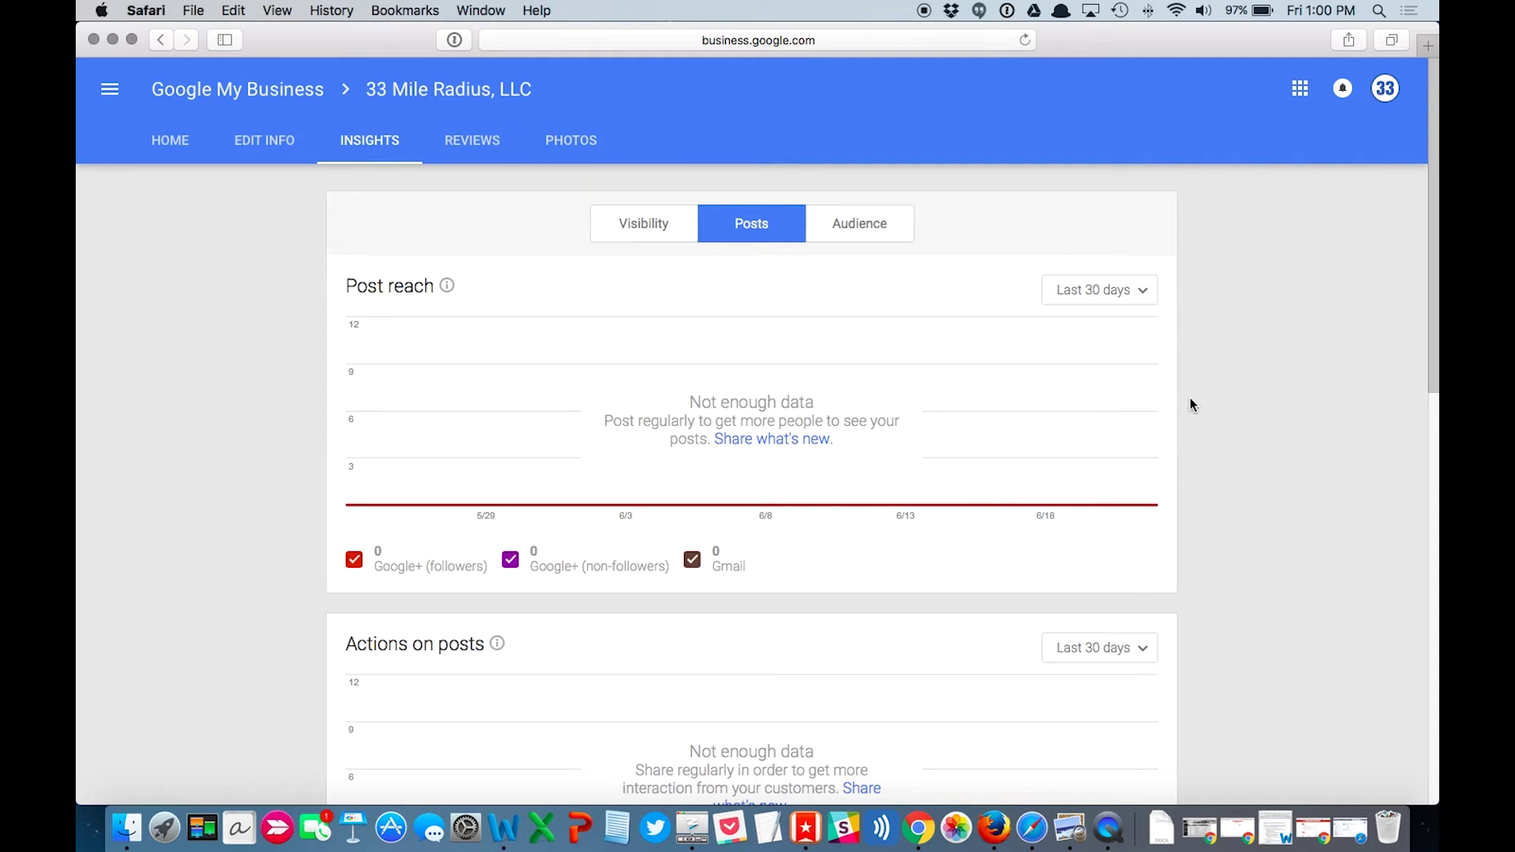
scroll(1182, 396, down, 5)
scroll(1182, 404, down, 4)
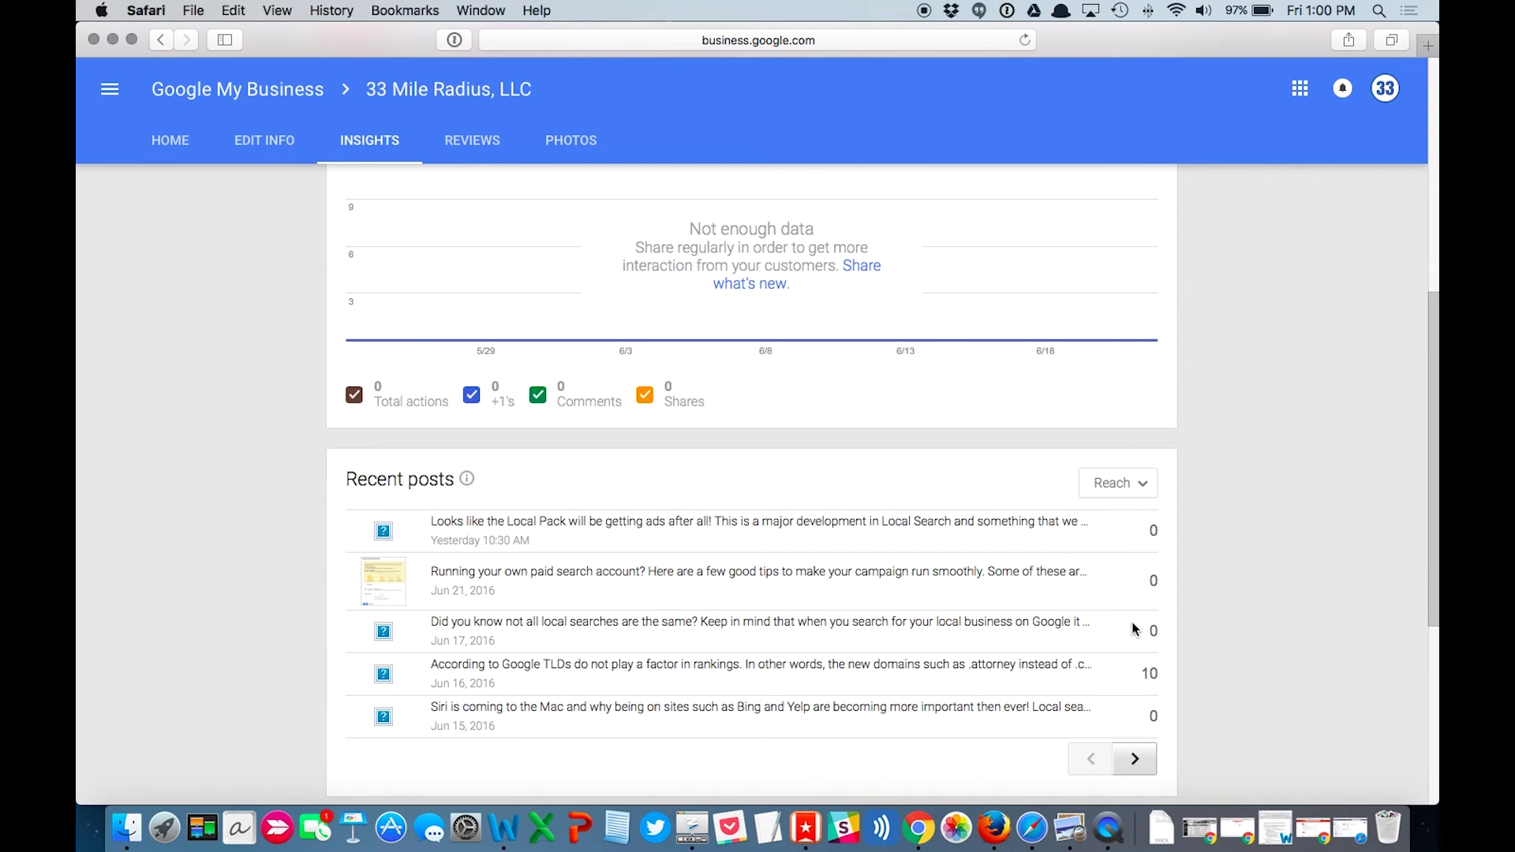
scroll(1133, 625, up, 8)
- Look through the Audience insights, then go back to the Visibility report
click(877, 230)
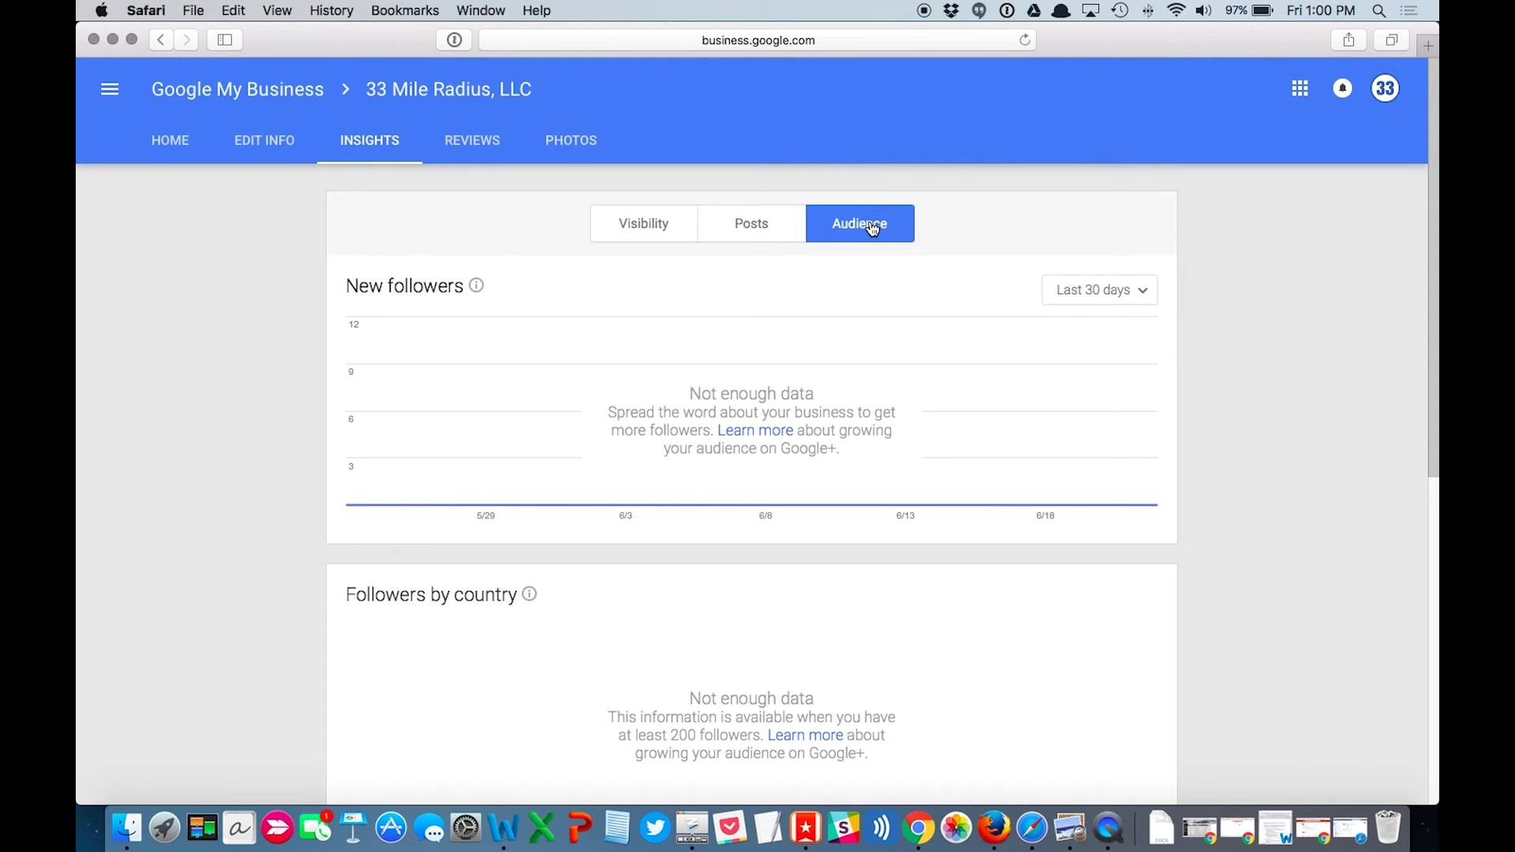
scroll(410, 348, down, 5)
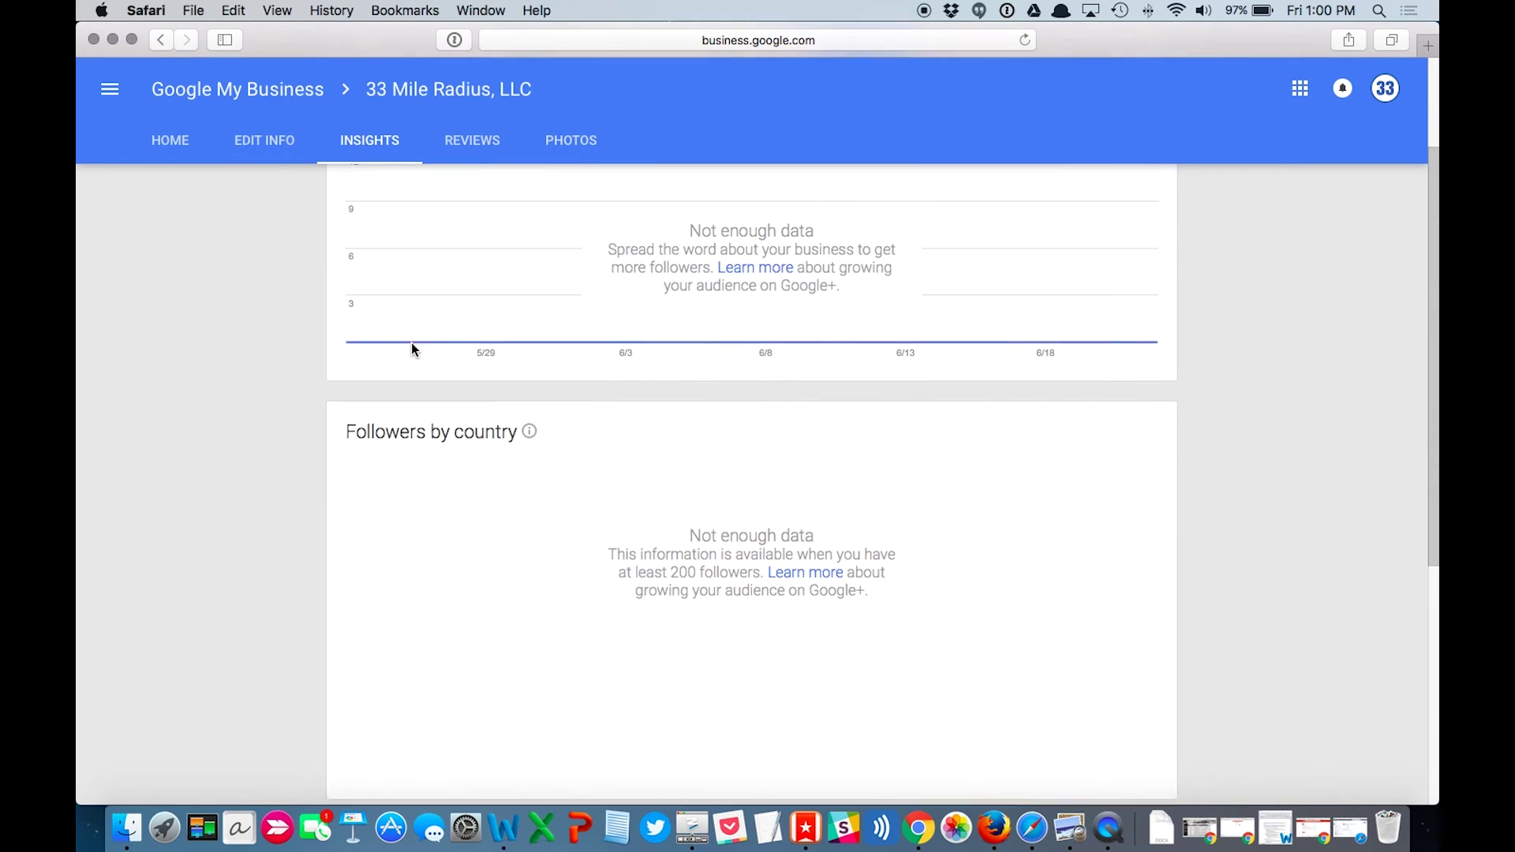
scroll(410, 392, down, 5)
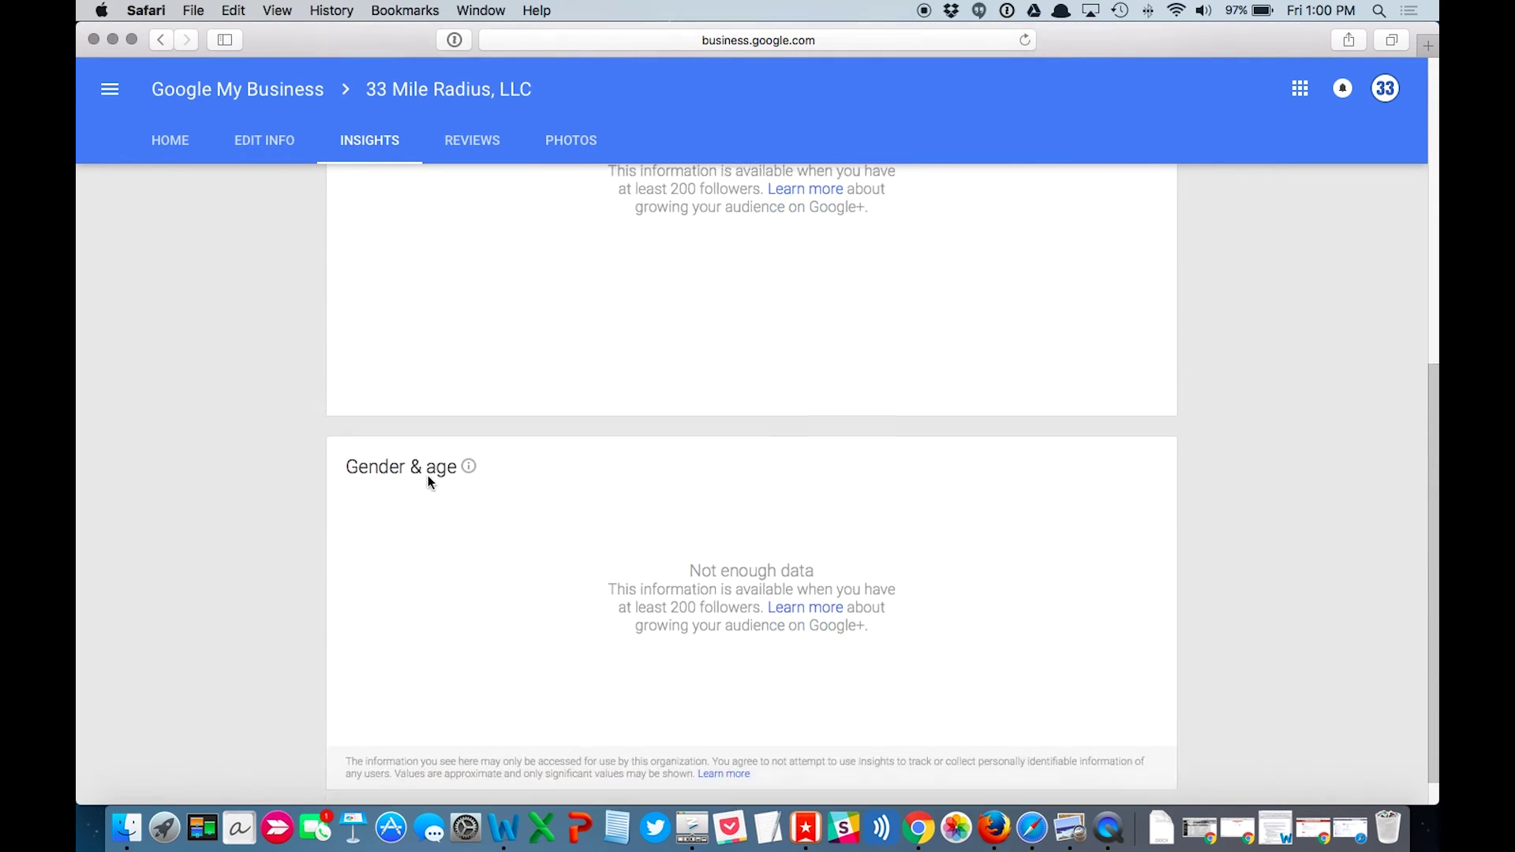
scroll(440, 470, up, 1)
scroll(454, 453, up, 10)
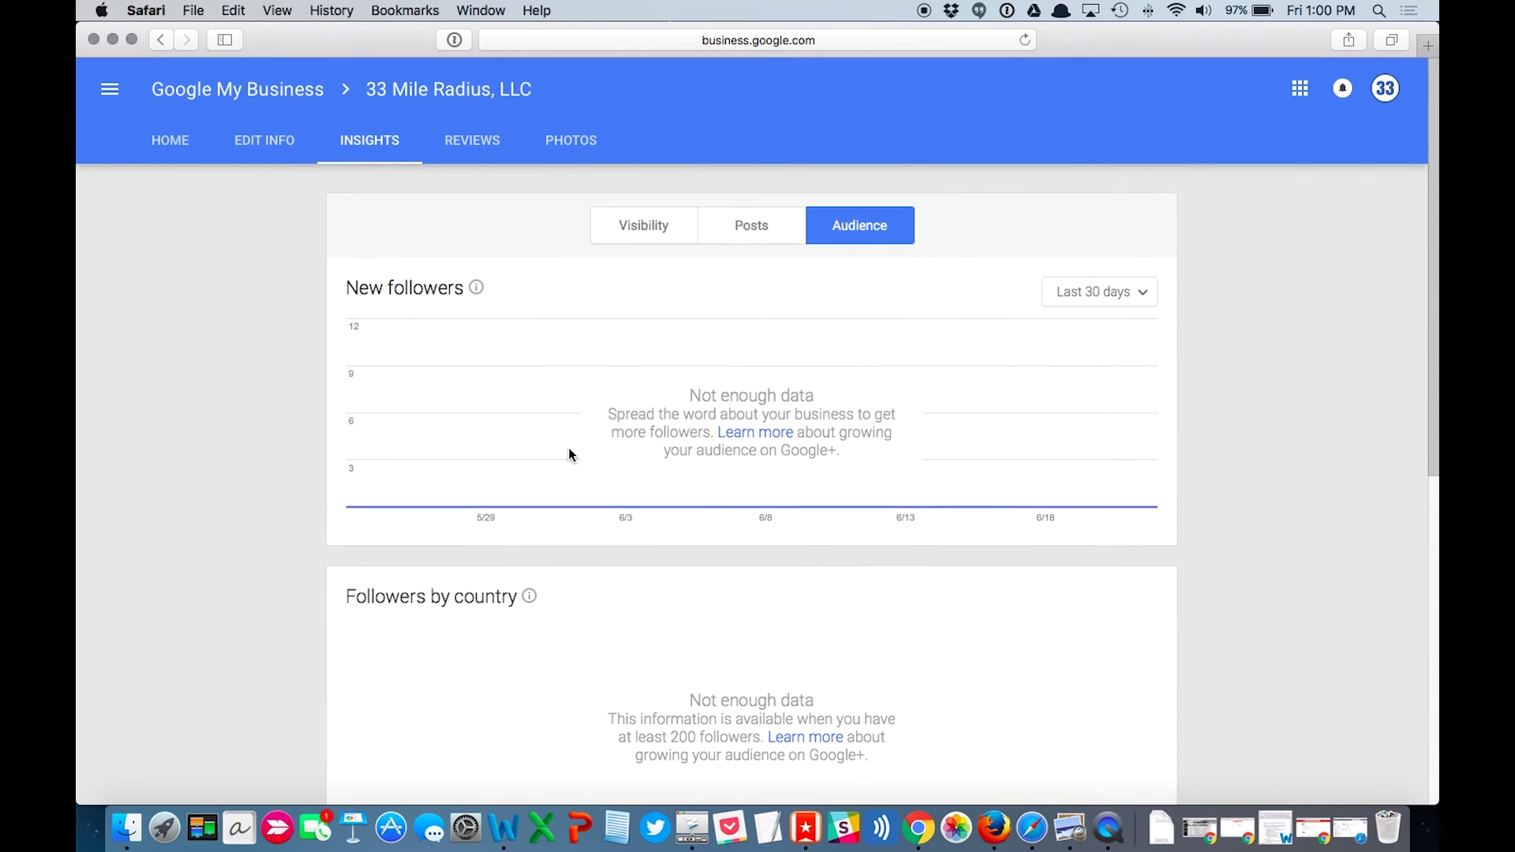
click(644, 227)
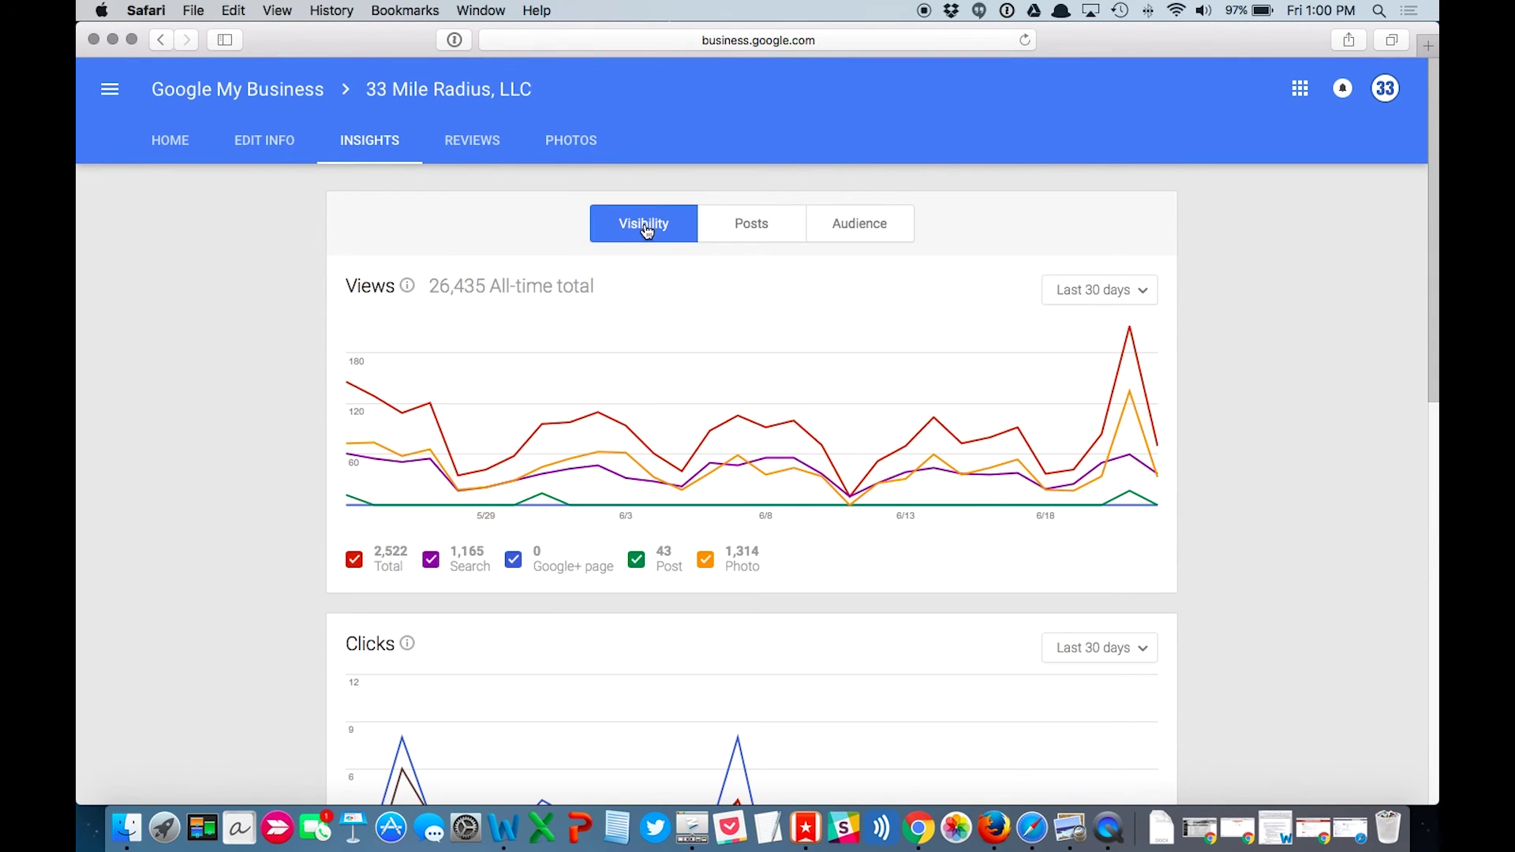